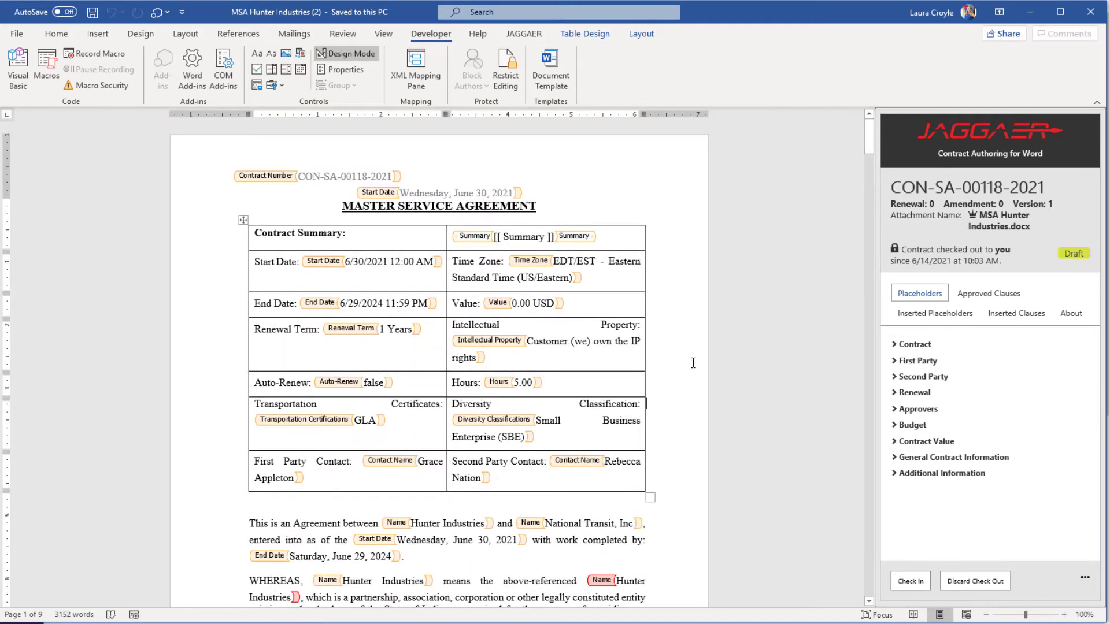
Set the start date to 6/28/2021 and the end date to 6/30/2024 in the agreement's contract summary table
click(364, 264)
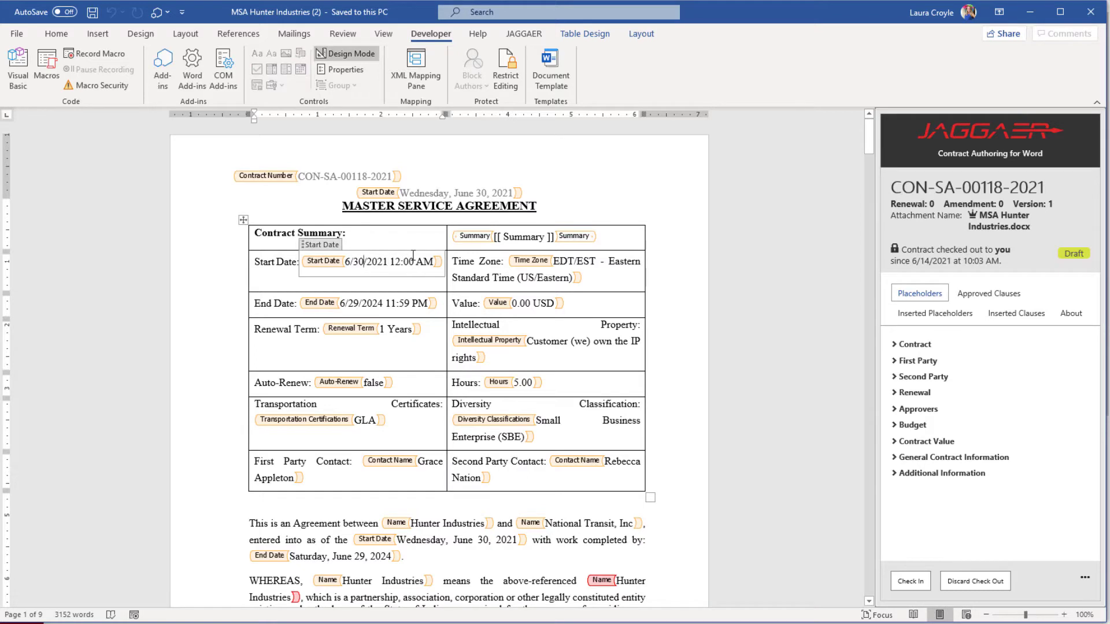
key(BackSpace)
key(BackSpace)
text(28)
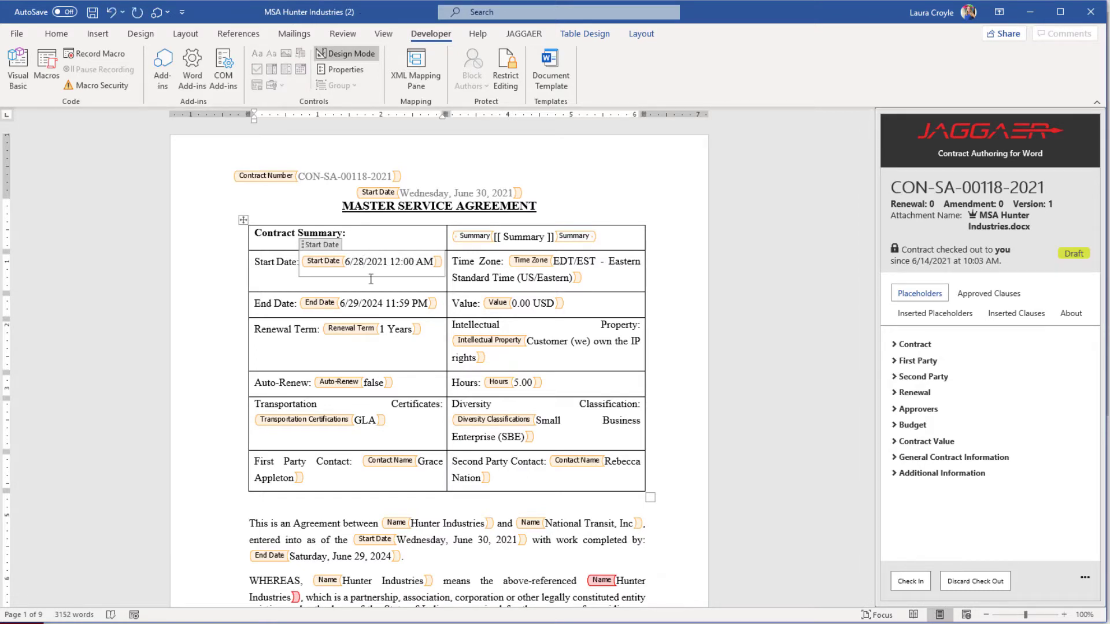
click(356, 308)
key(BackSpace)
key(BackSpace)
text(30)
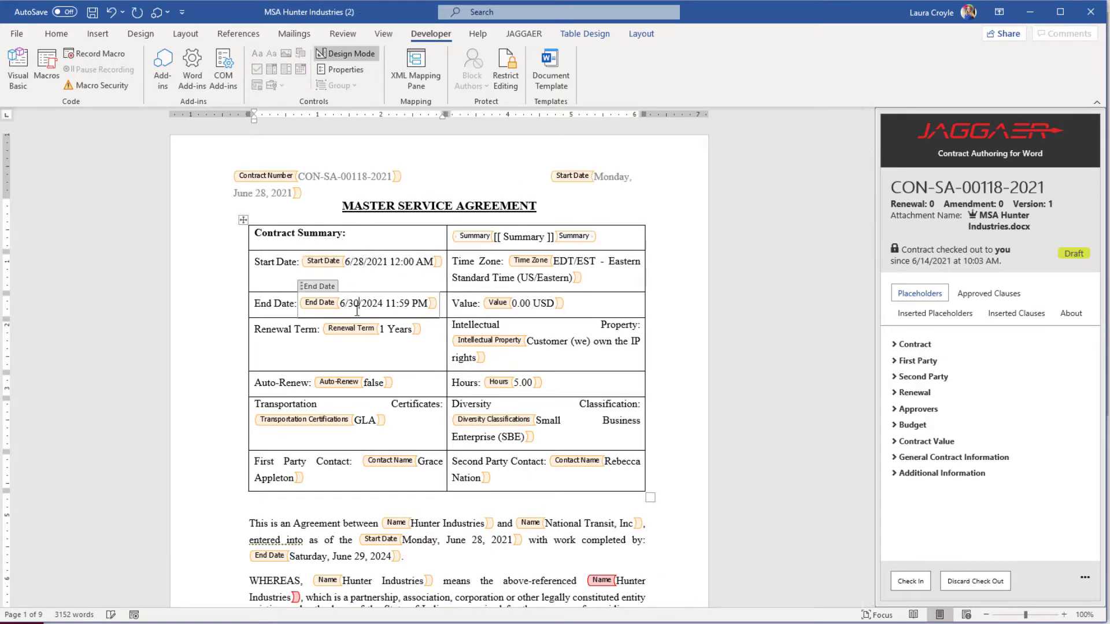
Set the renewal term in the contract summary table to 3 Years
click(382, 330)
key(BackSpace)
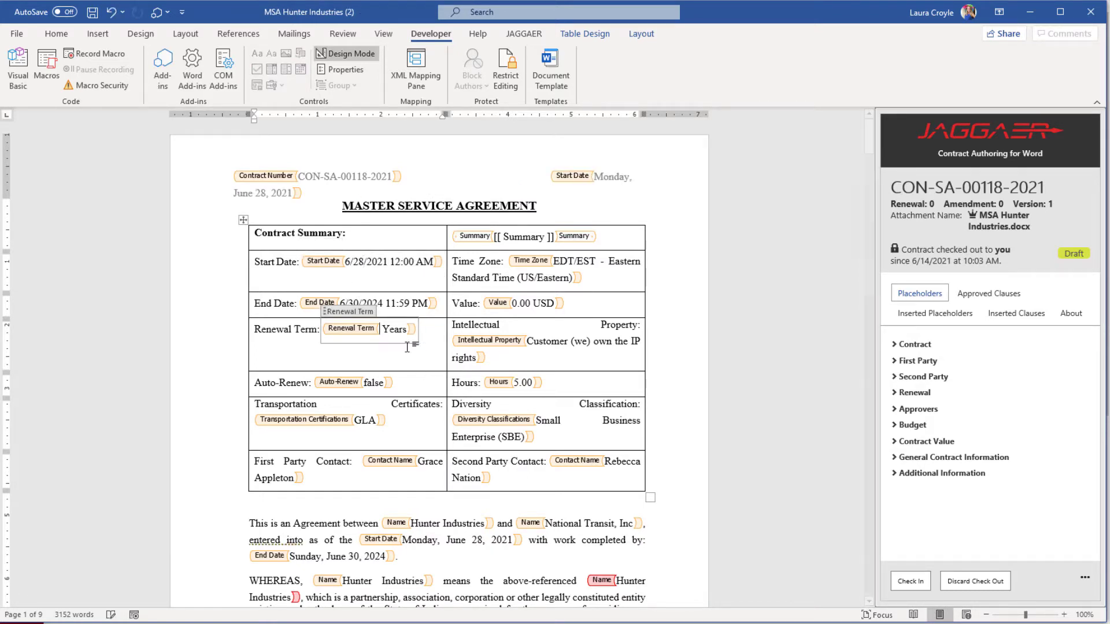
text(3)
Replace the Summary placeholder's content with "This is an agreement for IT services."
click(555, 237)
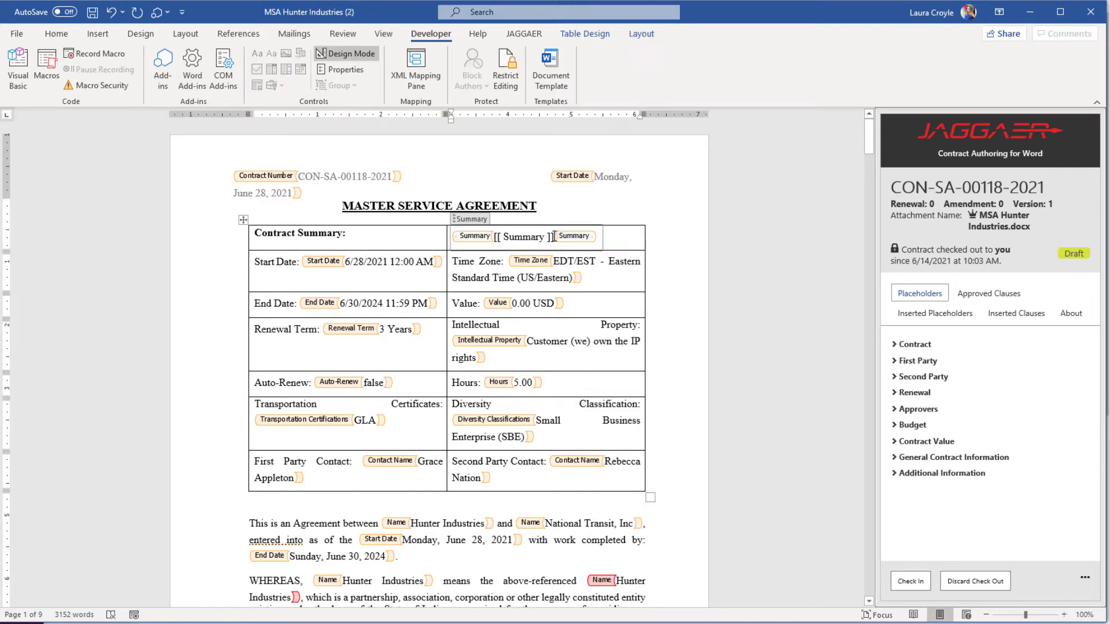
text(This is an agree)
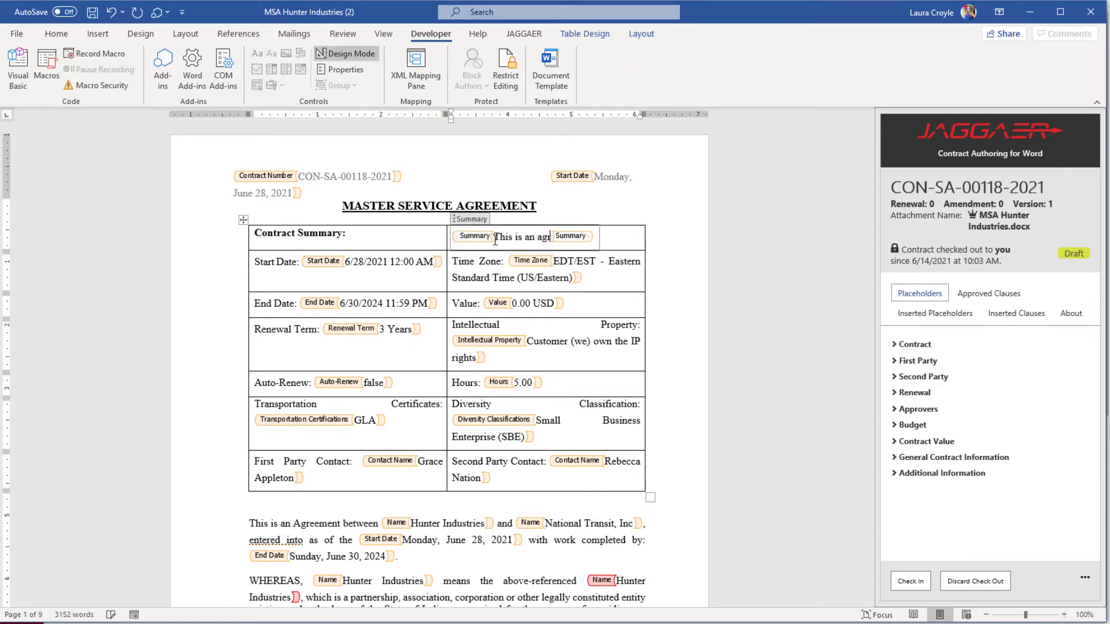
text(ment for IT services.)
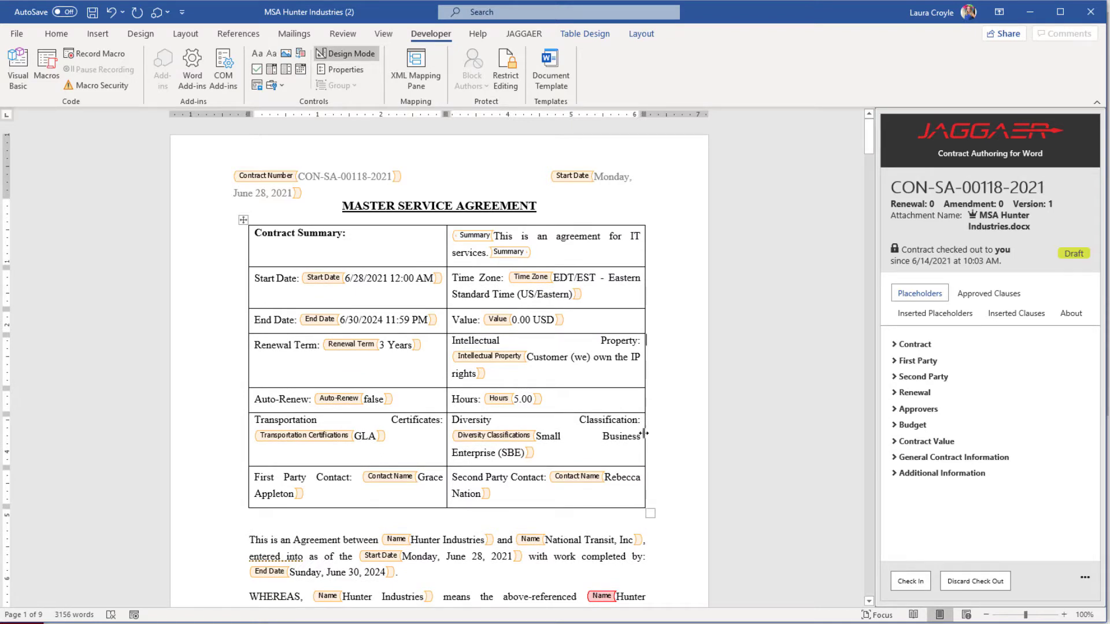
Check in the contract, selecting the Summary, Start Date and Renewal Term fields for updating but not End Date
click(918, 584)
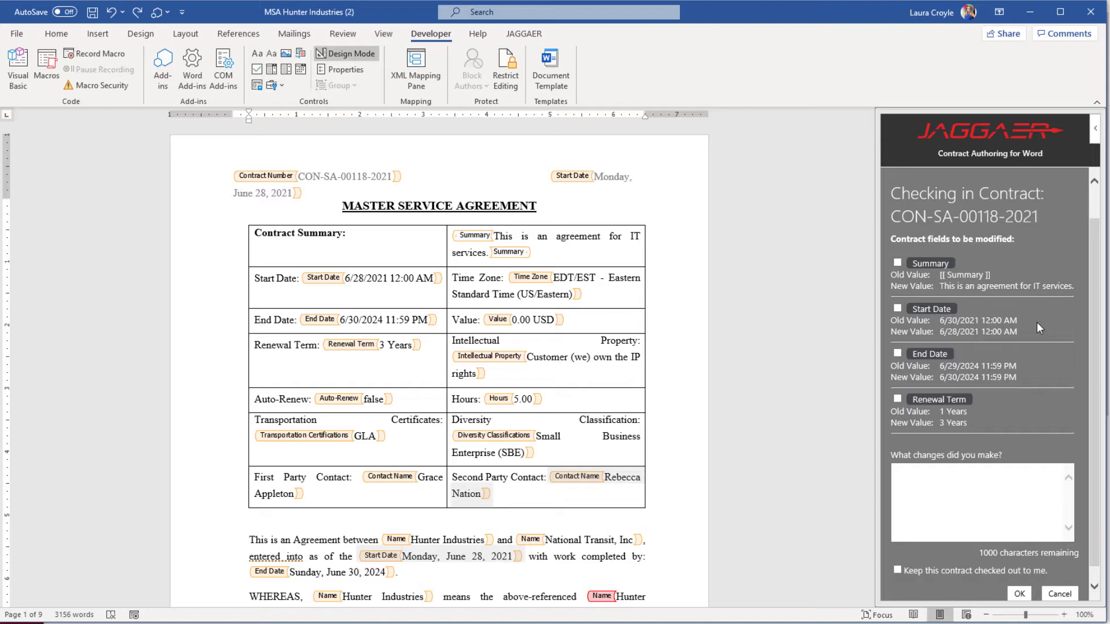
click(898, 263)
click(897, 309)
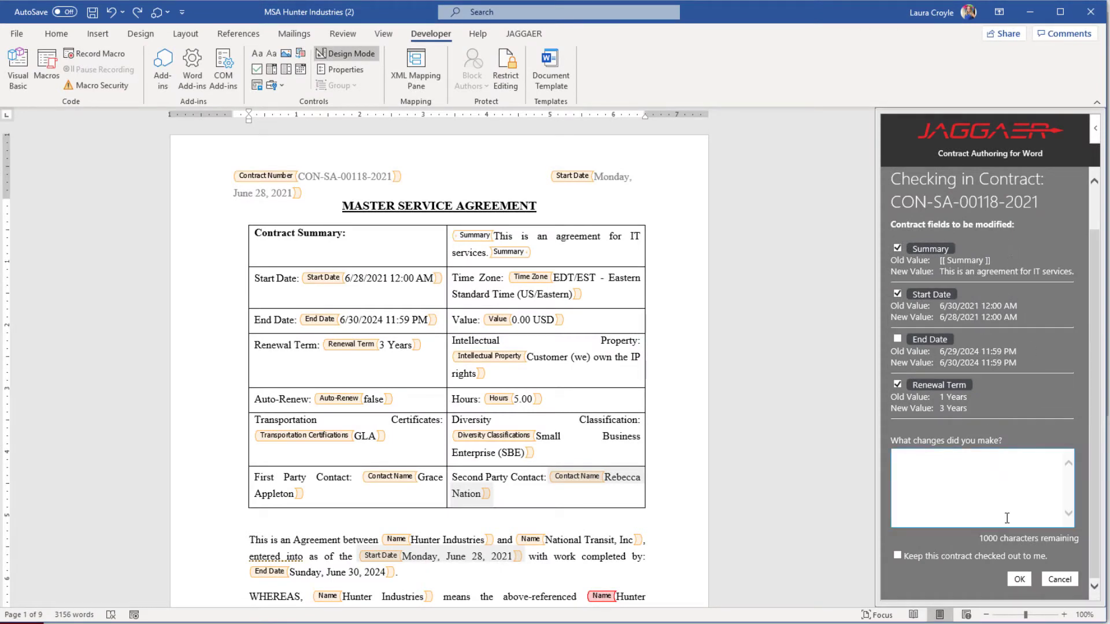
click(1020, 580)
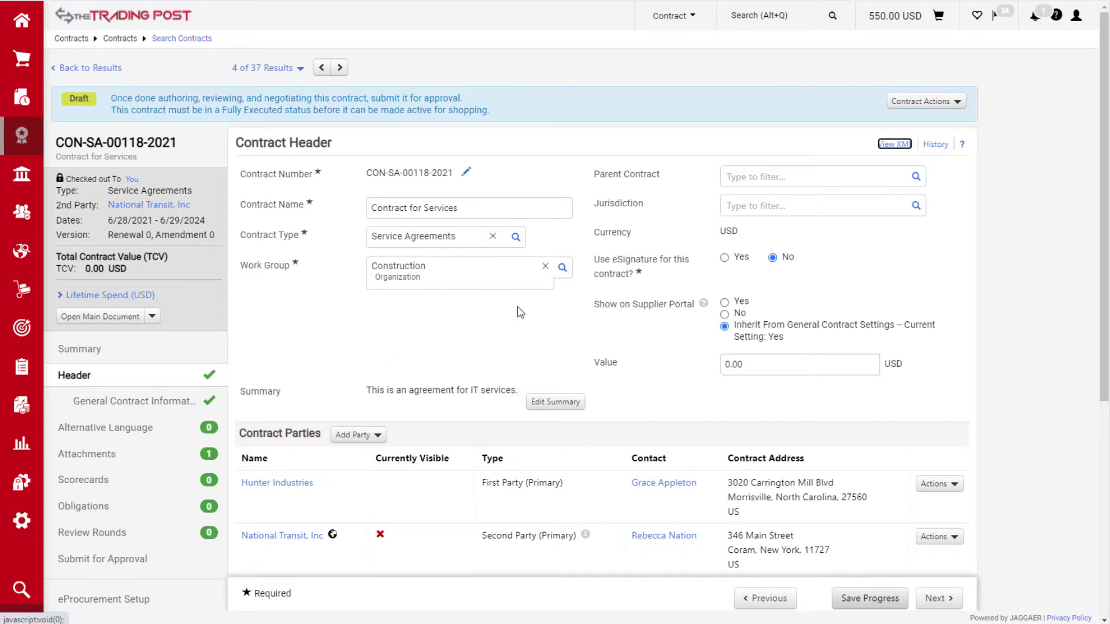
Review the summary, dates and renewal term in the contract header in The Trading Post, and open the contract's attachments
scroll(520, 328, down, 3)
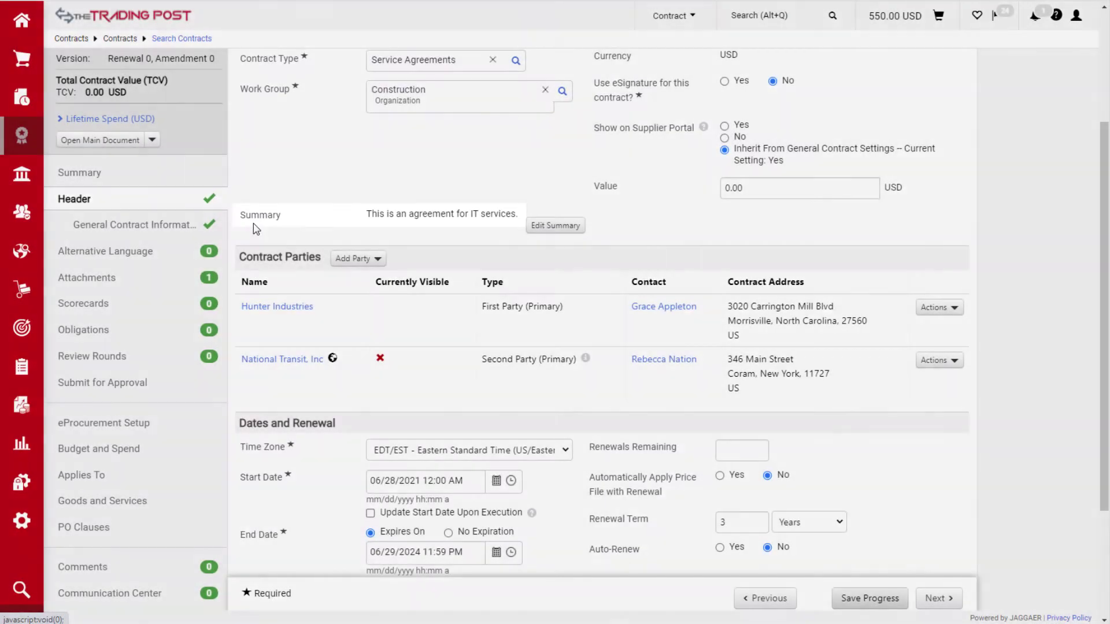
scroll(260, 232, down, 2)
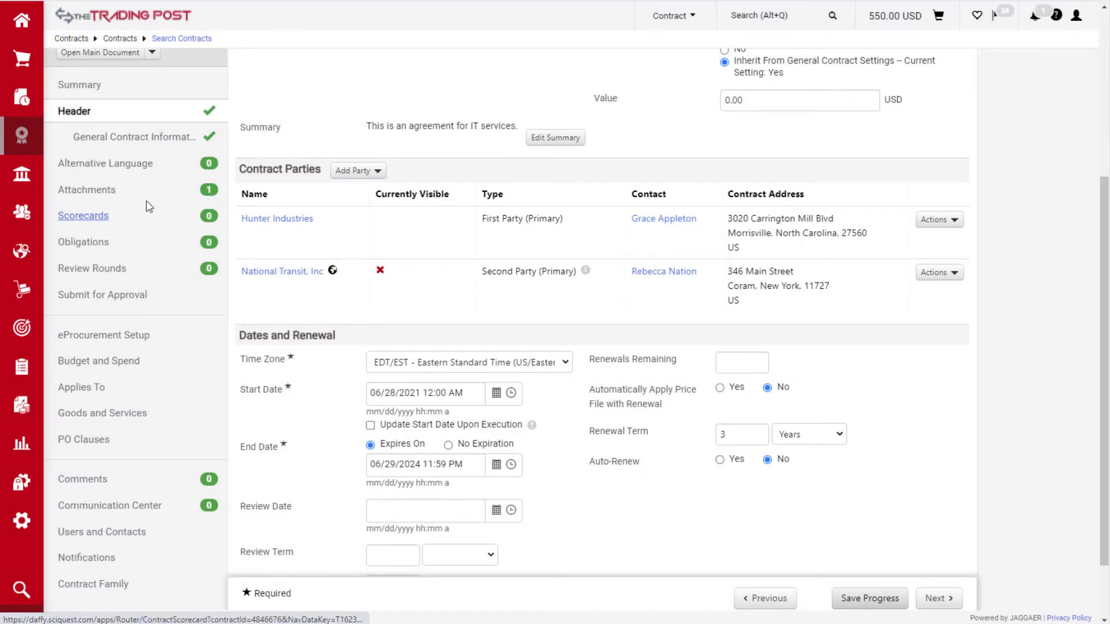
click(130, 193)
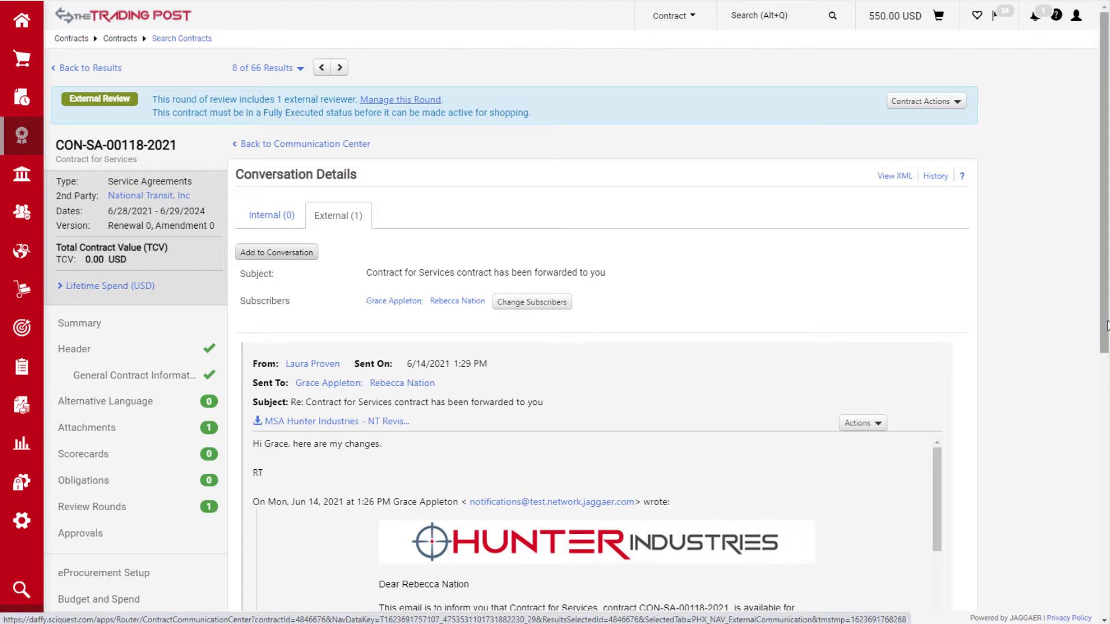
Compare the emailed MSA Hunter Industries - NT Revisions.docx with the main document without format changes, and review the placeholder differences
click(870, 430)
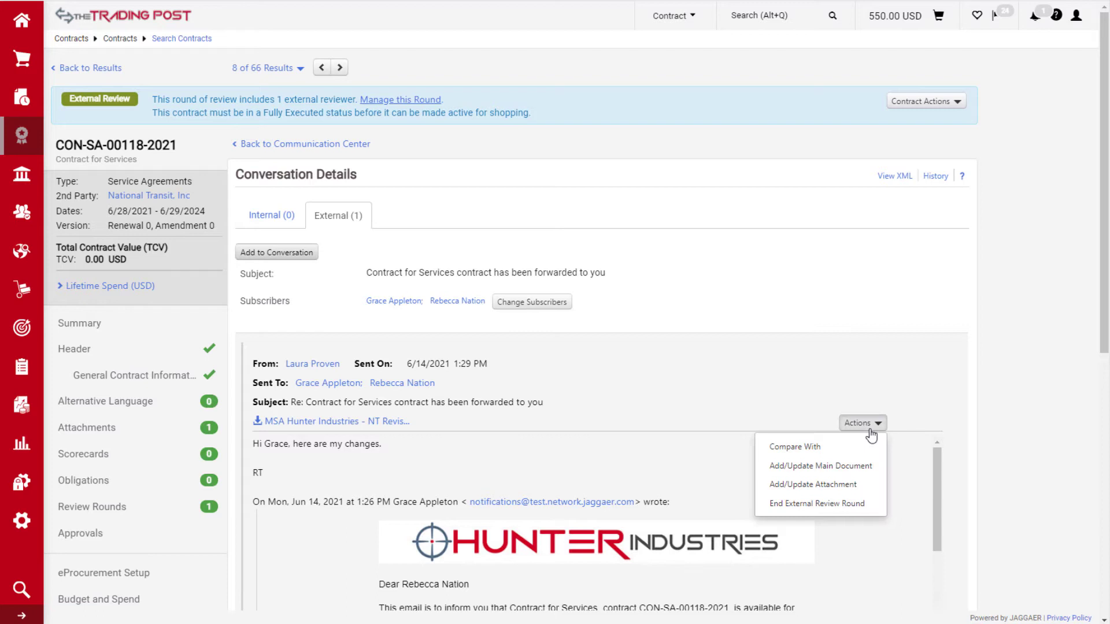
click(848, 454)
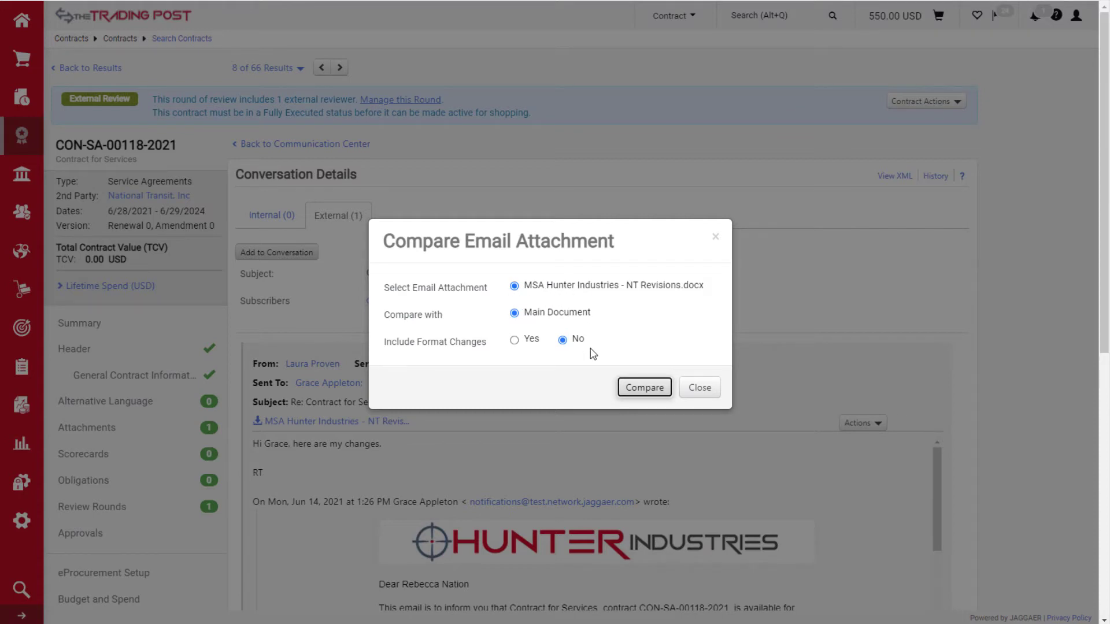
click(629, 398)
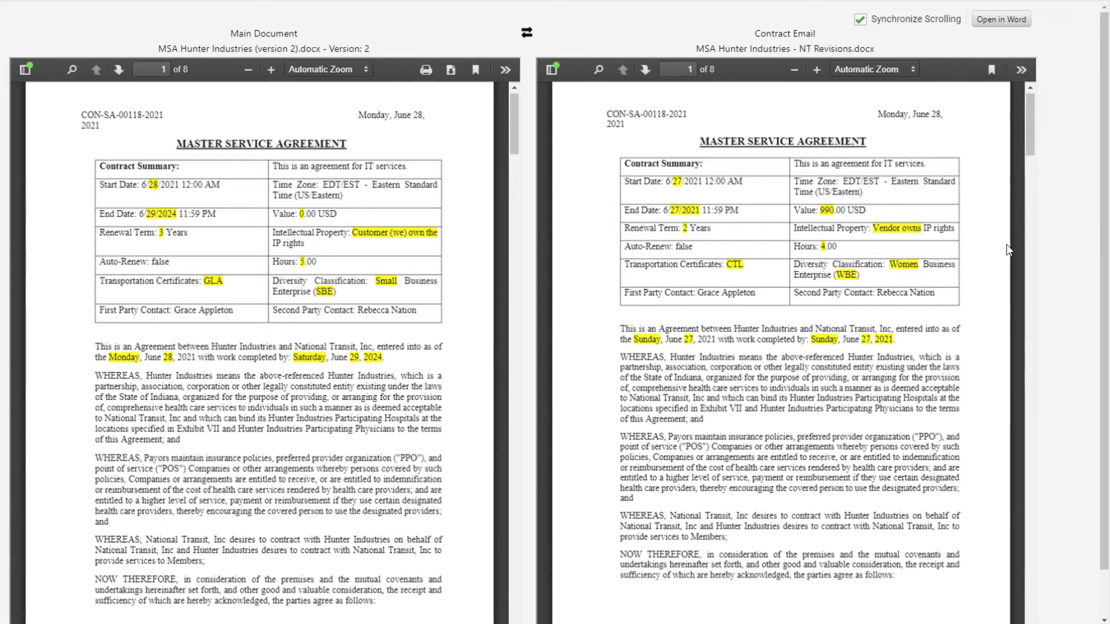
click(997, 27)
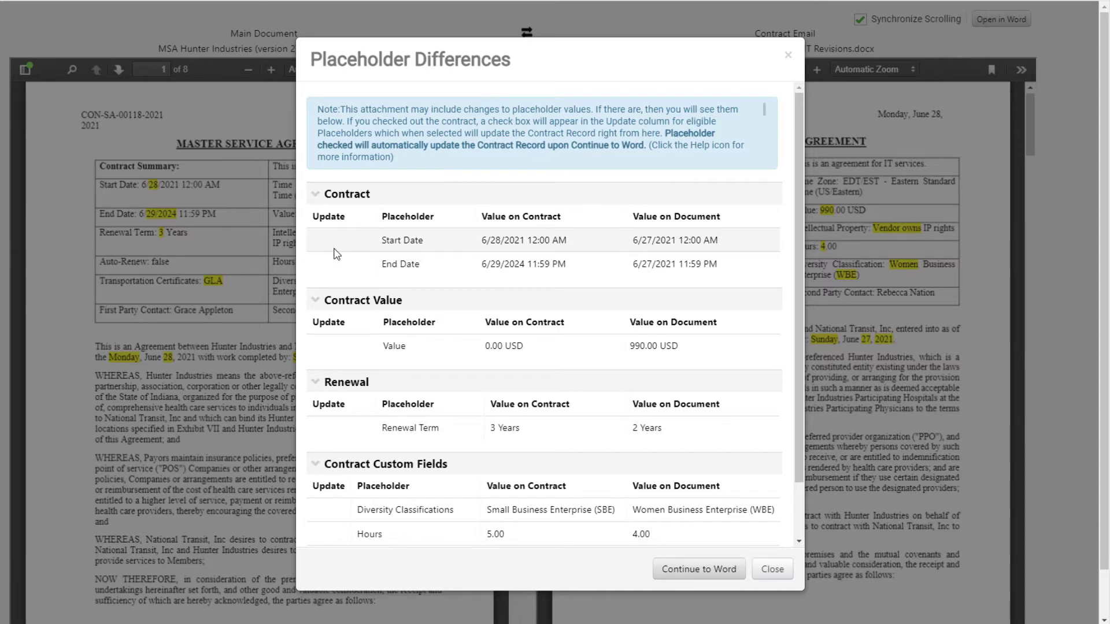
click(790, 564)
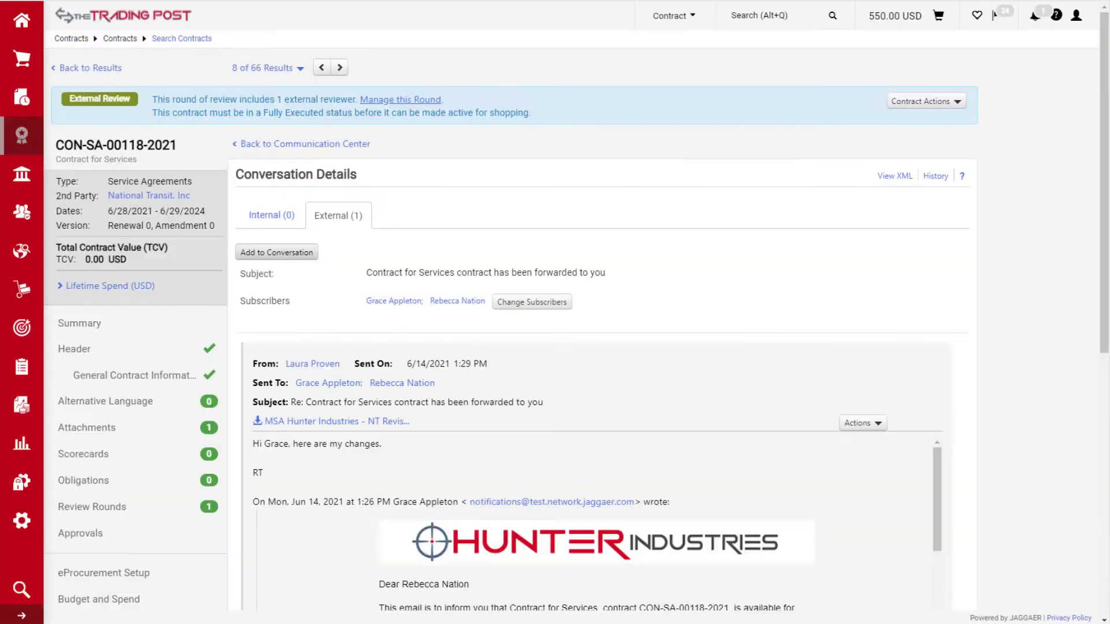
Check out the contract and compare the emailed NT Revisions attachment with the main document again
click(905, 102)
click(929, 125)
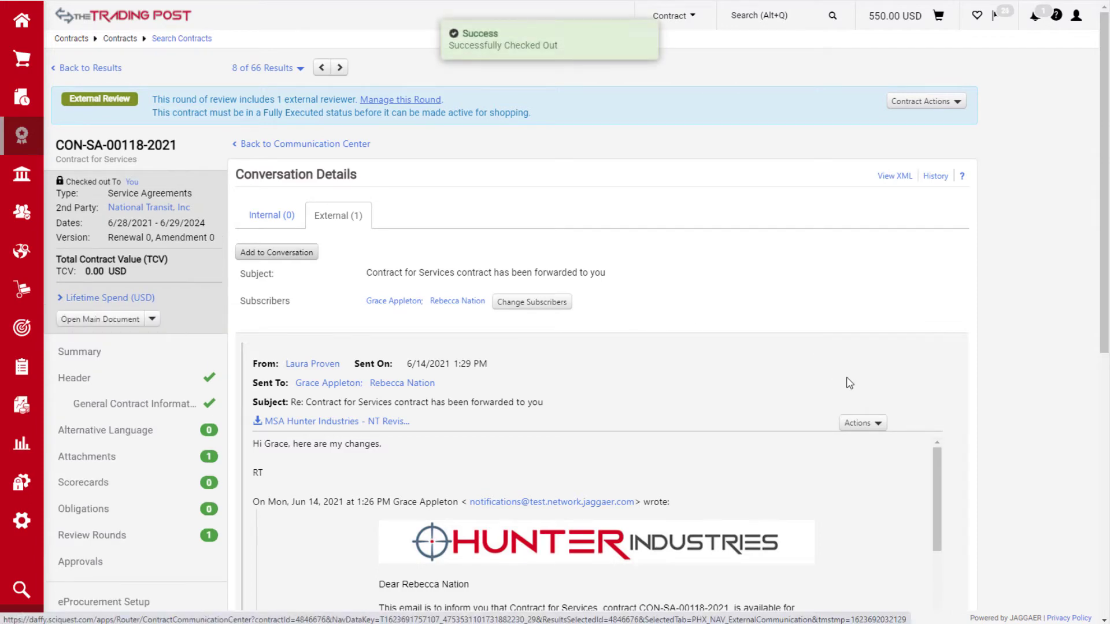
click(872, 423)
click(863, 438)
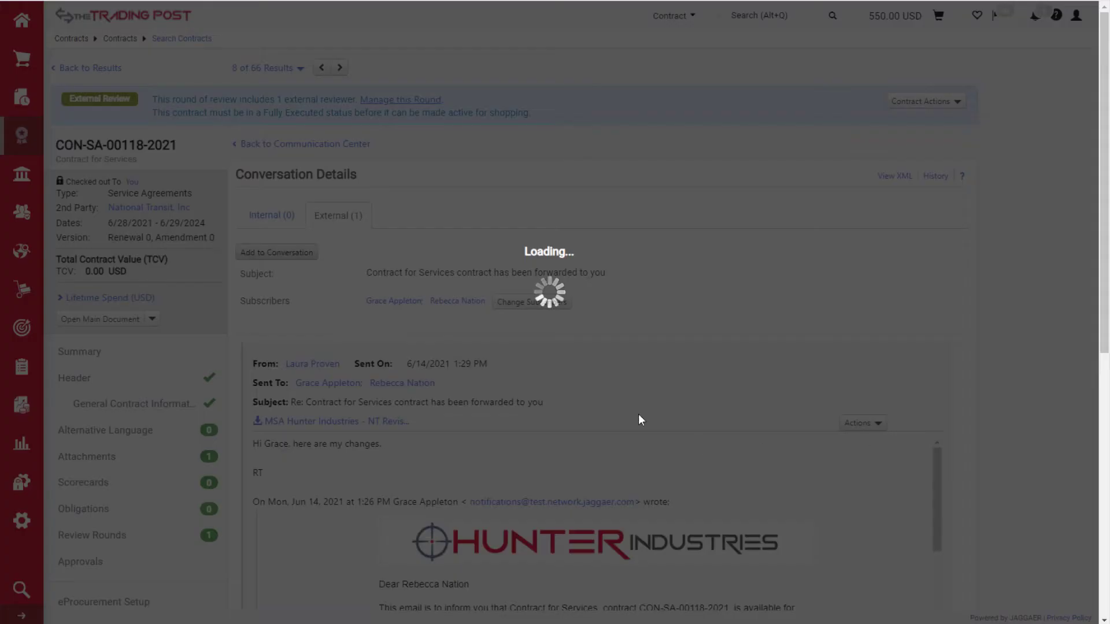
click(637, 386)
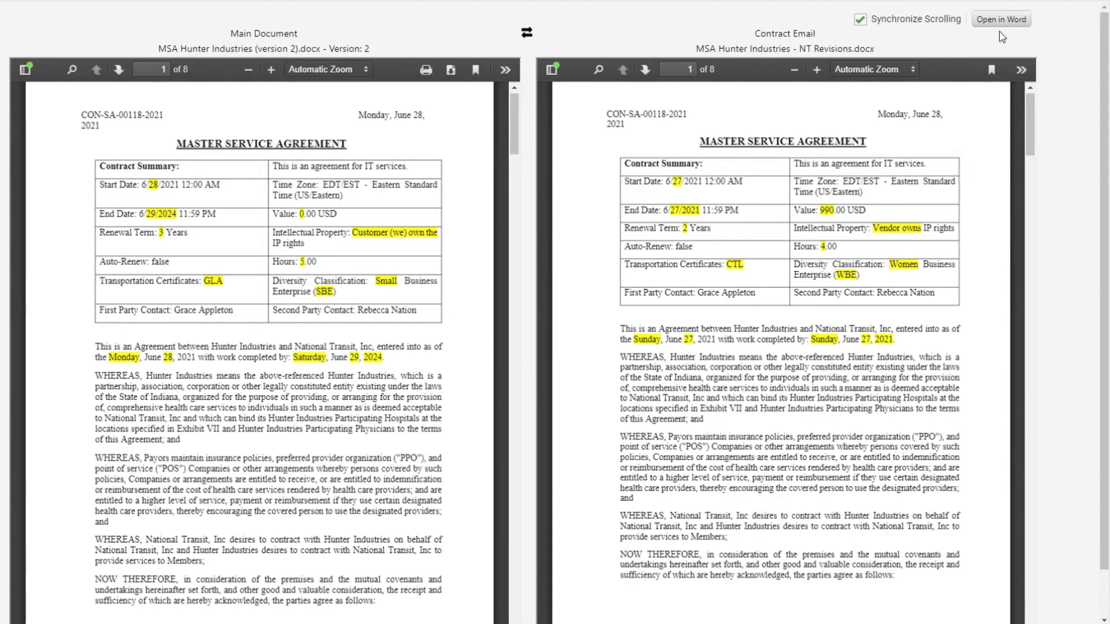
Update the contract record's Start Date, End Date, Value, Renewal Term and Hours from the placeholder differences, and continue to Word
click(1002, 22)
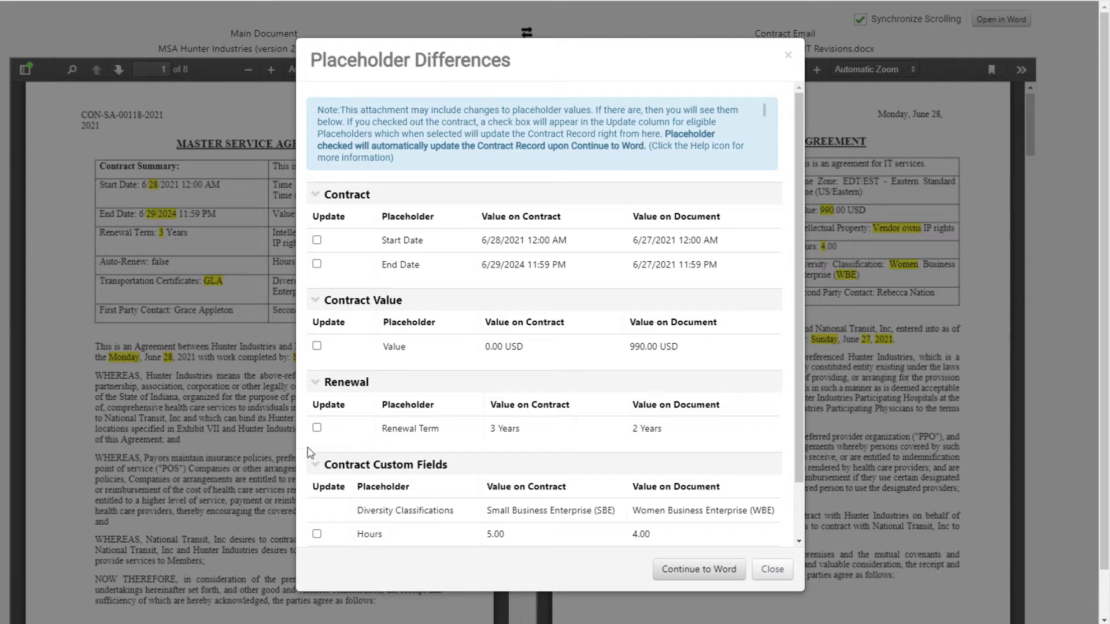
scroll(373, 454, down, 1)
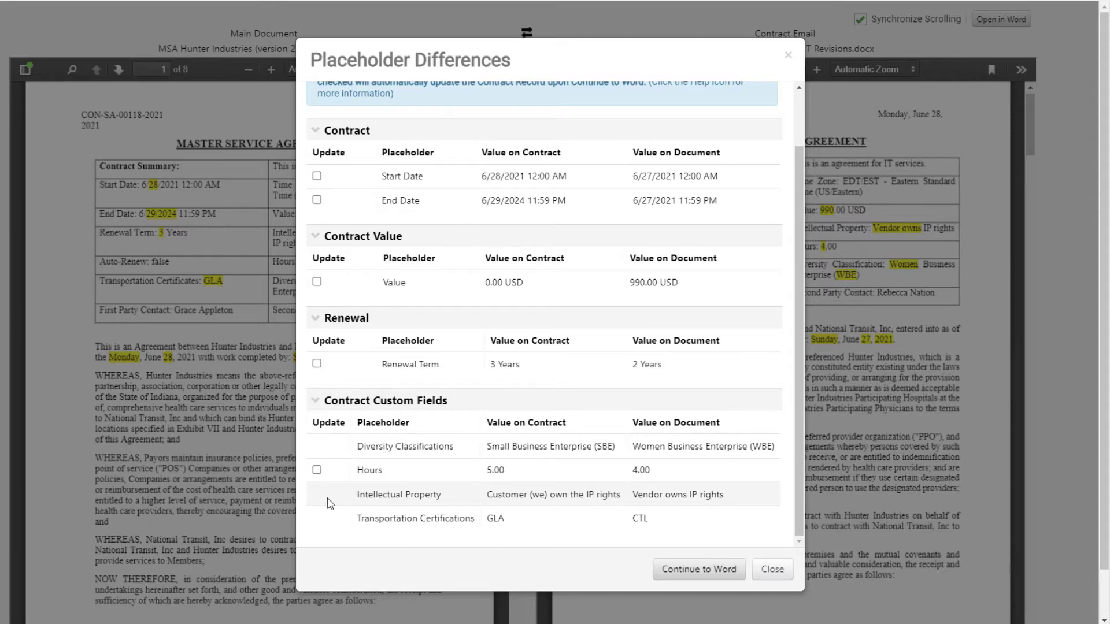
scroll(330, 505, up, 1)
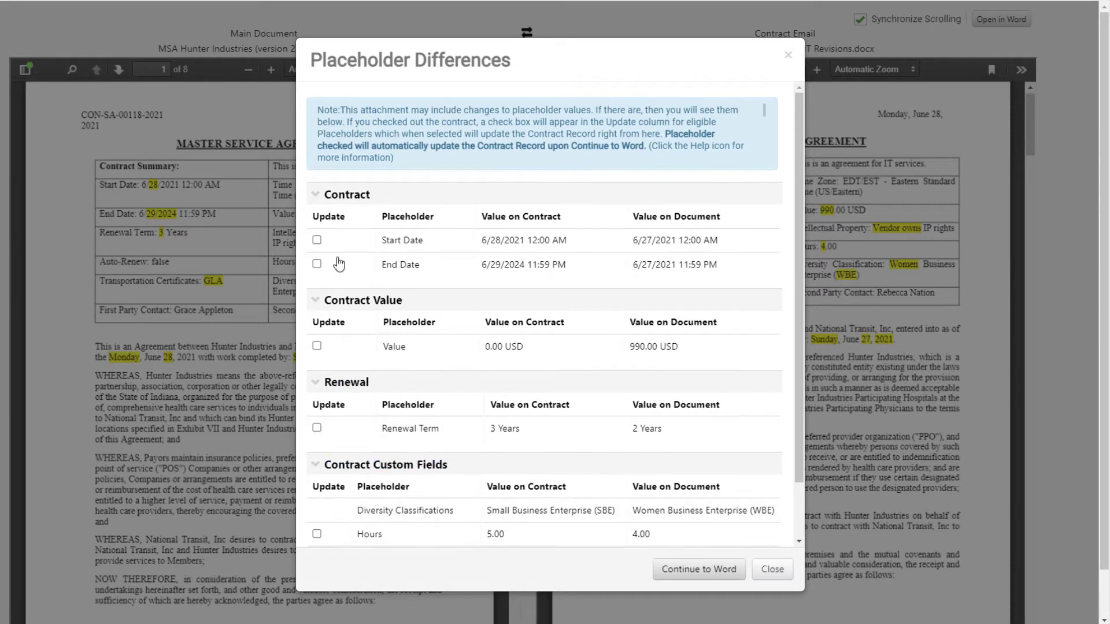
click(317, 240)
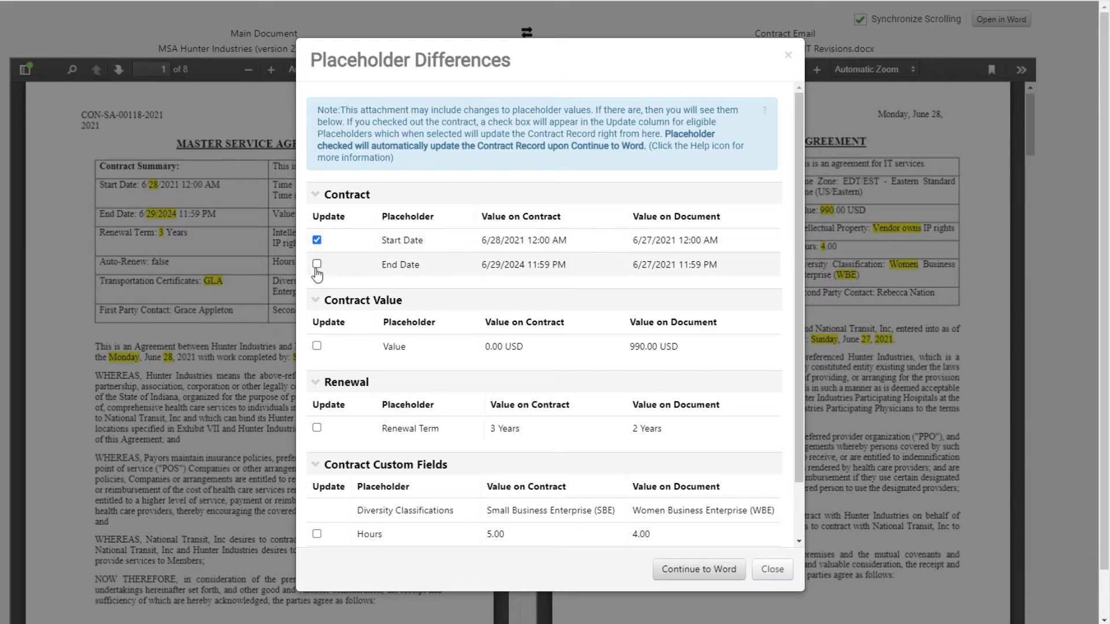
click(317, 264)
click(317, 346)
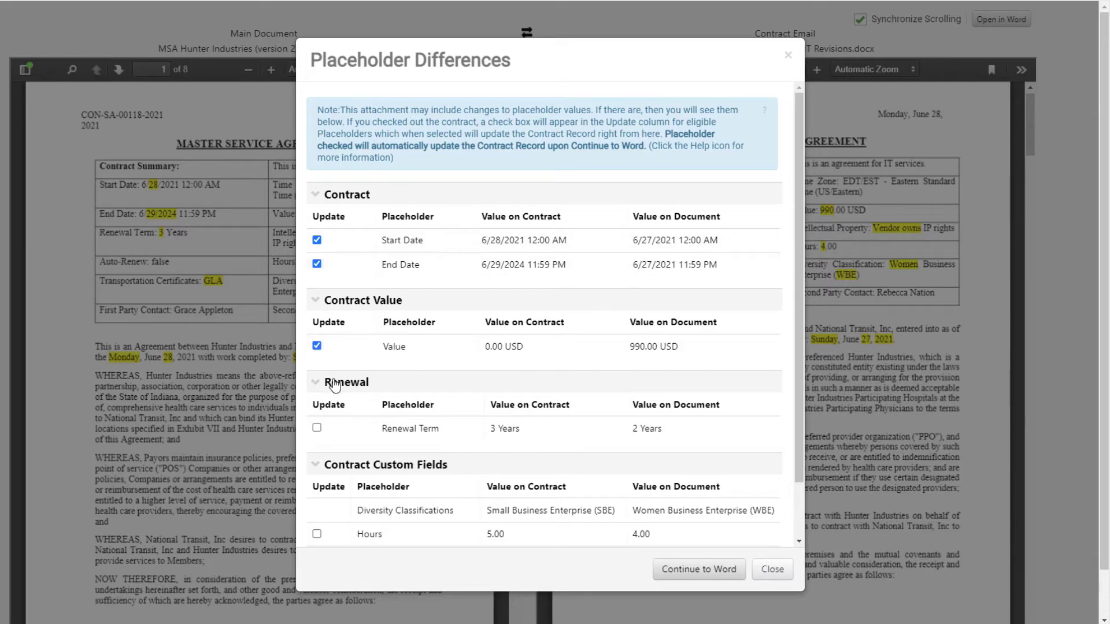
click(317, 429)
scroll(326, 451, down, 1)
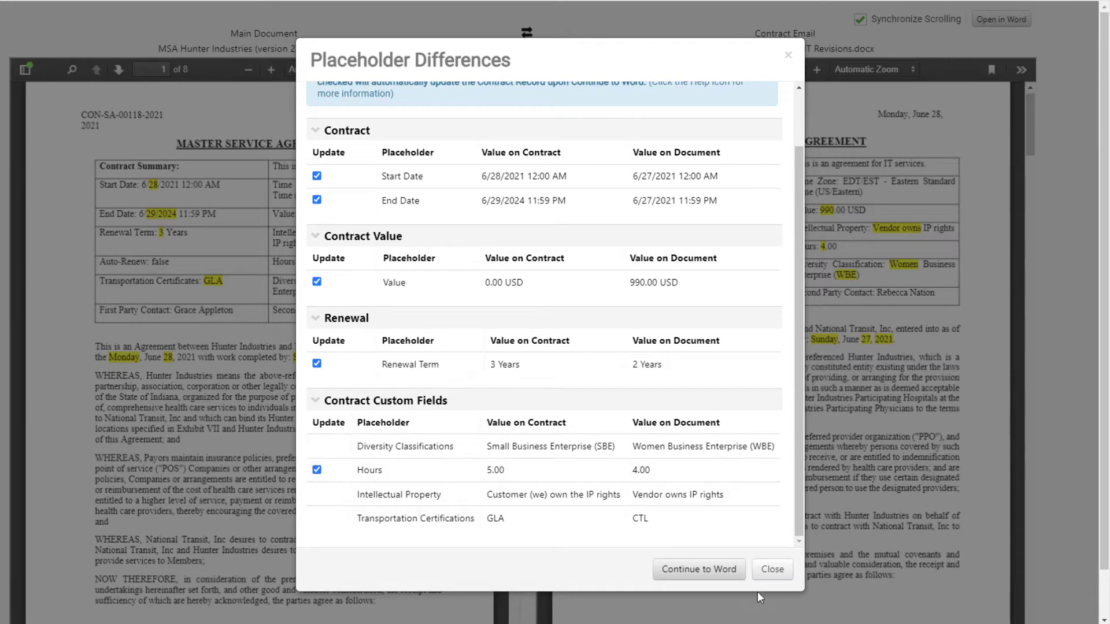
click(693, 571)
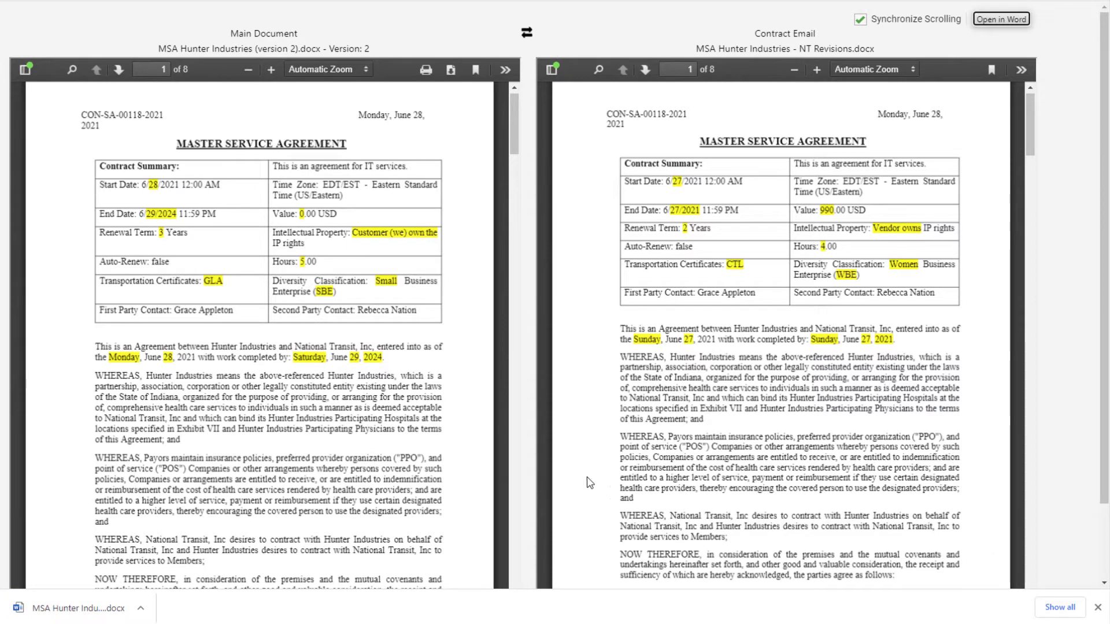
Close the comparison and check the updated values in the contract's header and General Contract Information
key(ctrl+w)
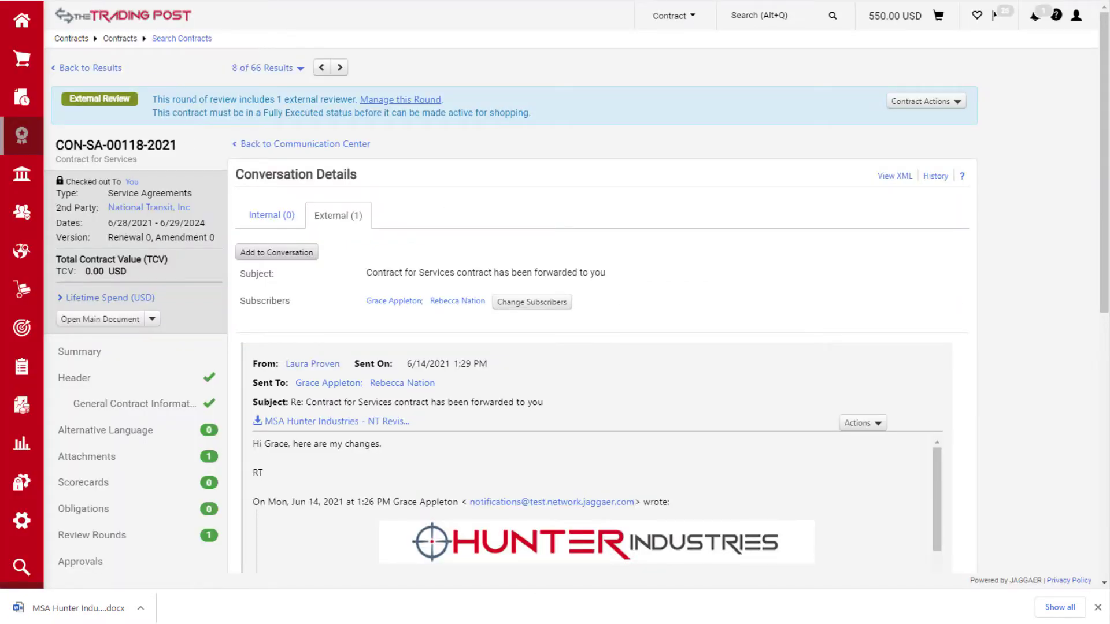
click(58, 381)
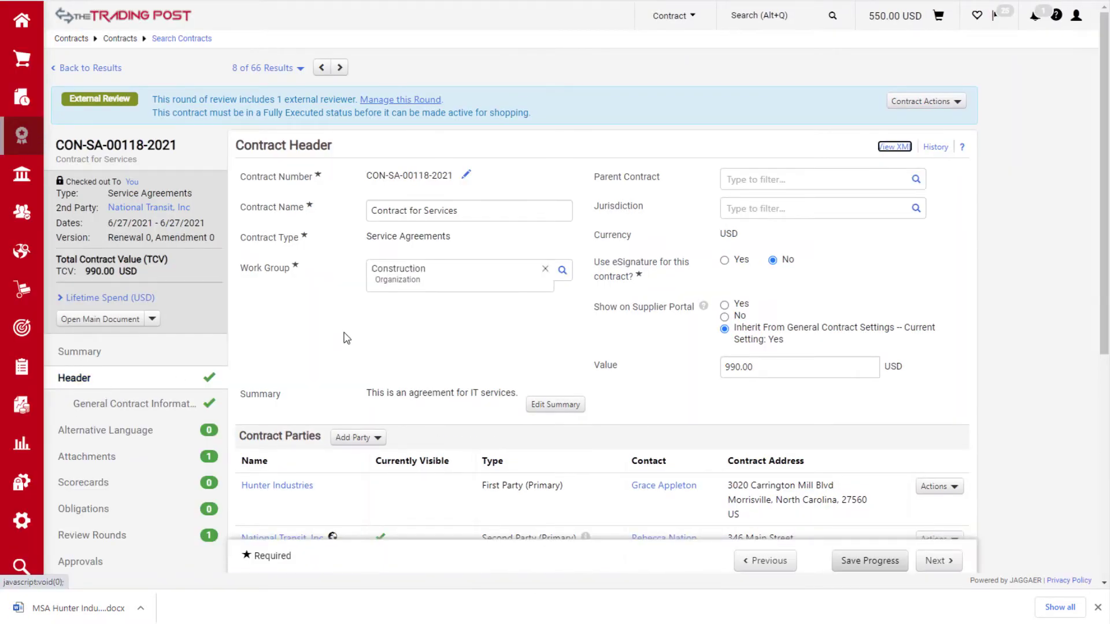
scroll(347, 337, down, 7)
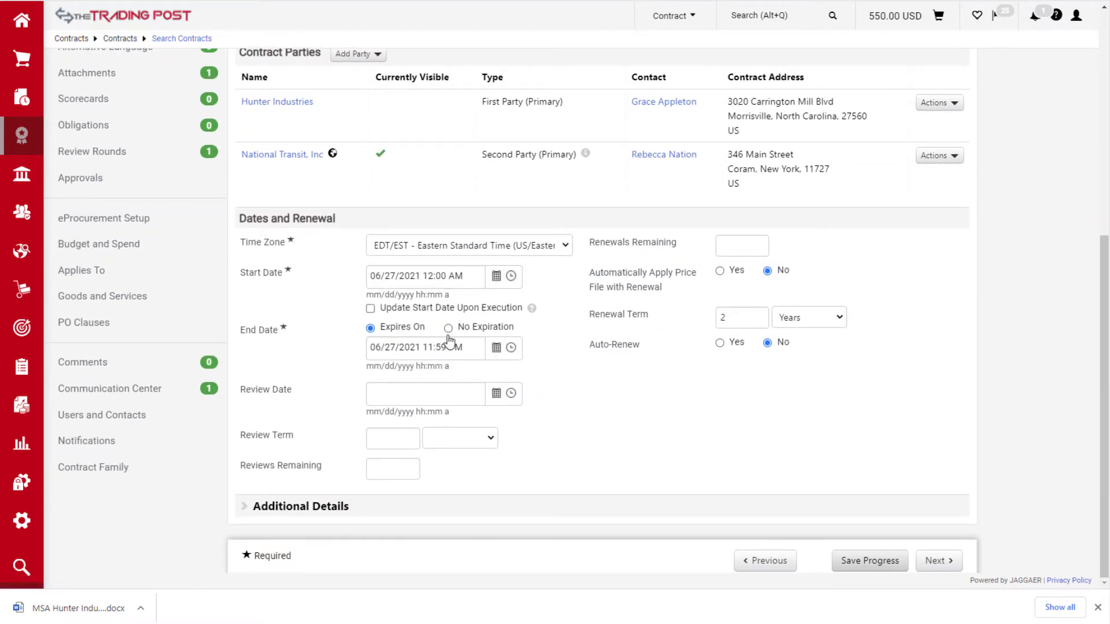
scroll(148, 292, up, 3)
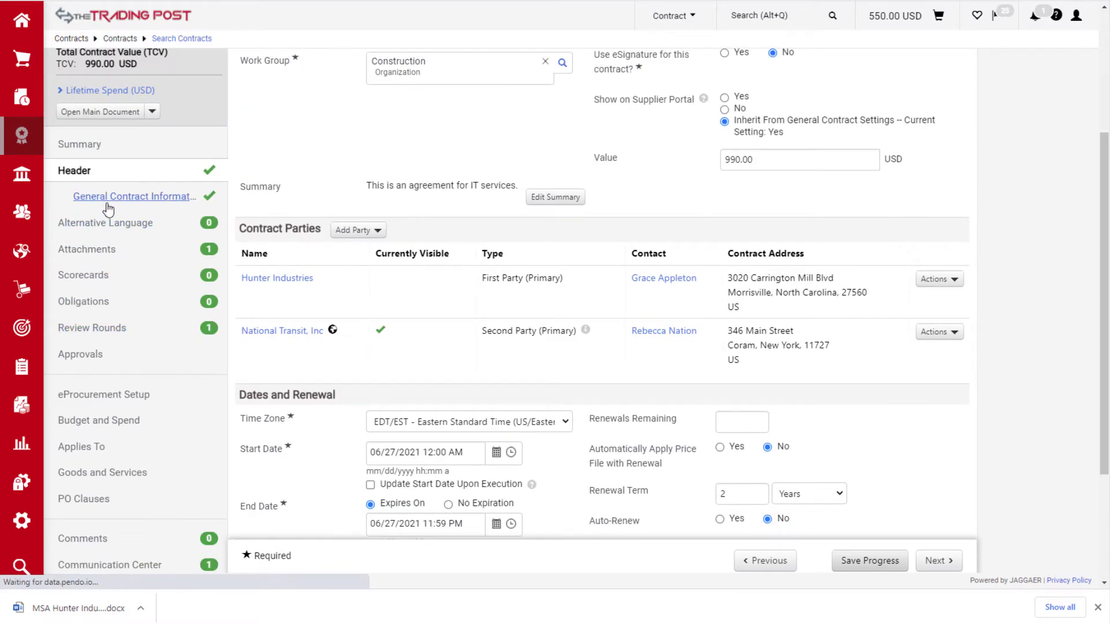
click(108, 198)
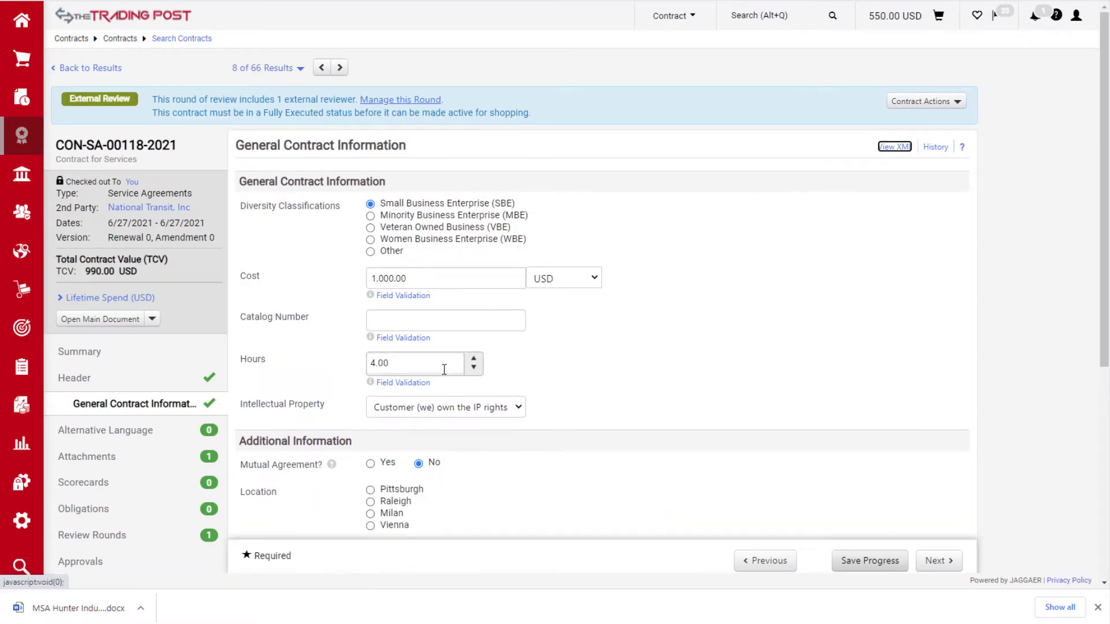
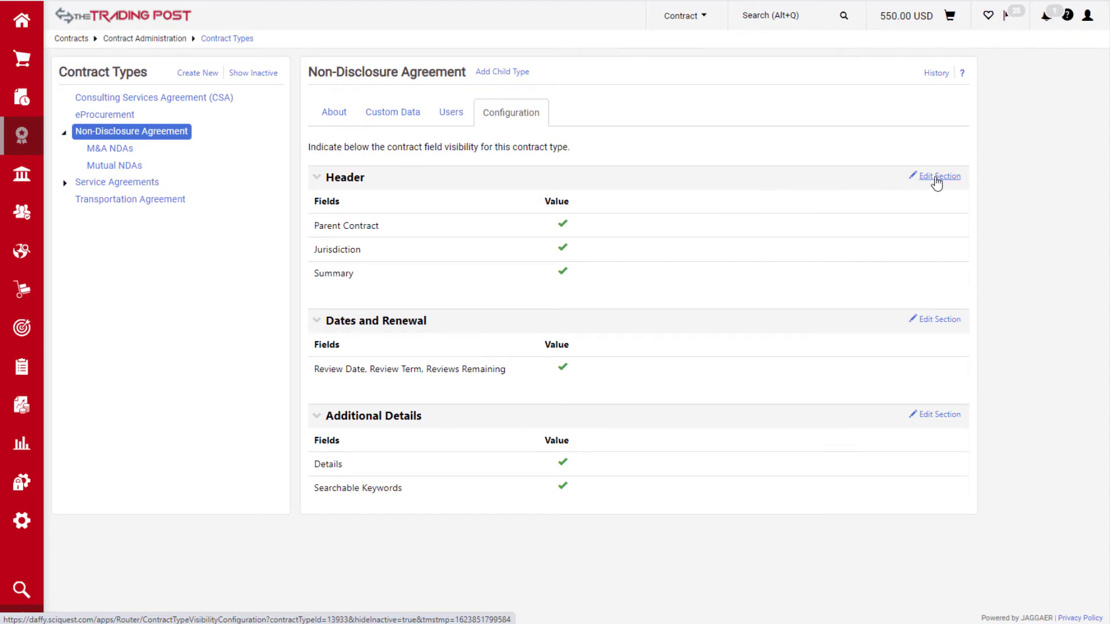
Set the Non-Disclosure Agreement's Review Date, Review Term, Reviews Remaining fields to always off and save the change
click(942, 321)
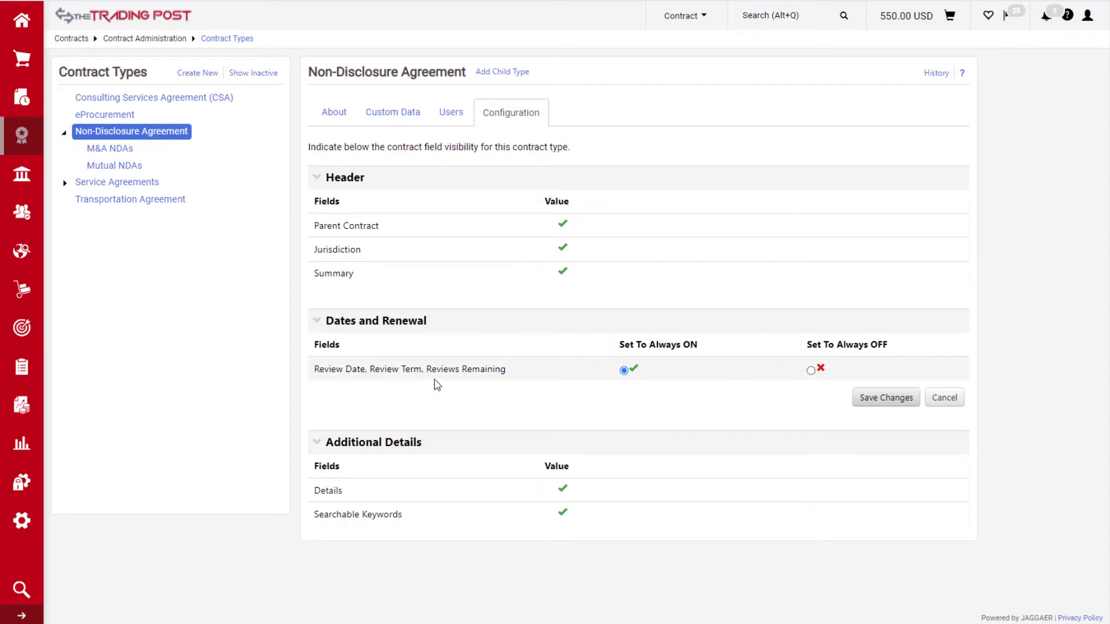
click(812, 370)
click(881, 399)
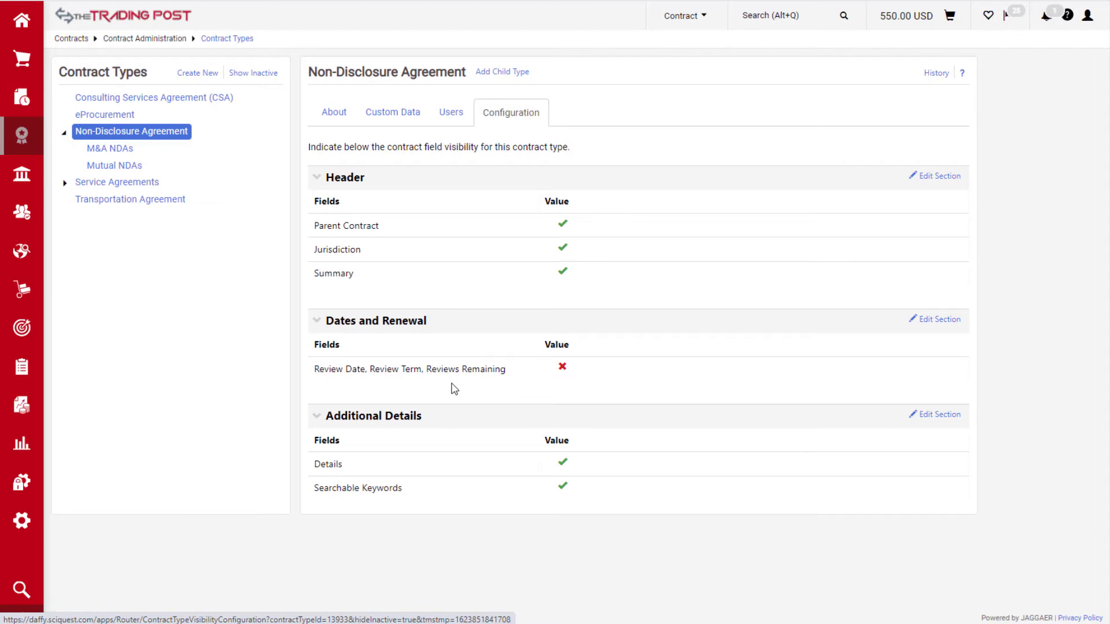
Set Jurisdiction to always off in the Non-Disclosure Agreement's Header section, save, and check the type's Jurisdiction is Required setting
click(925, 177)
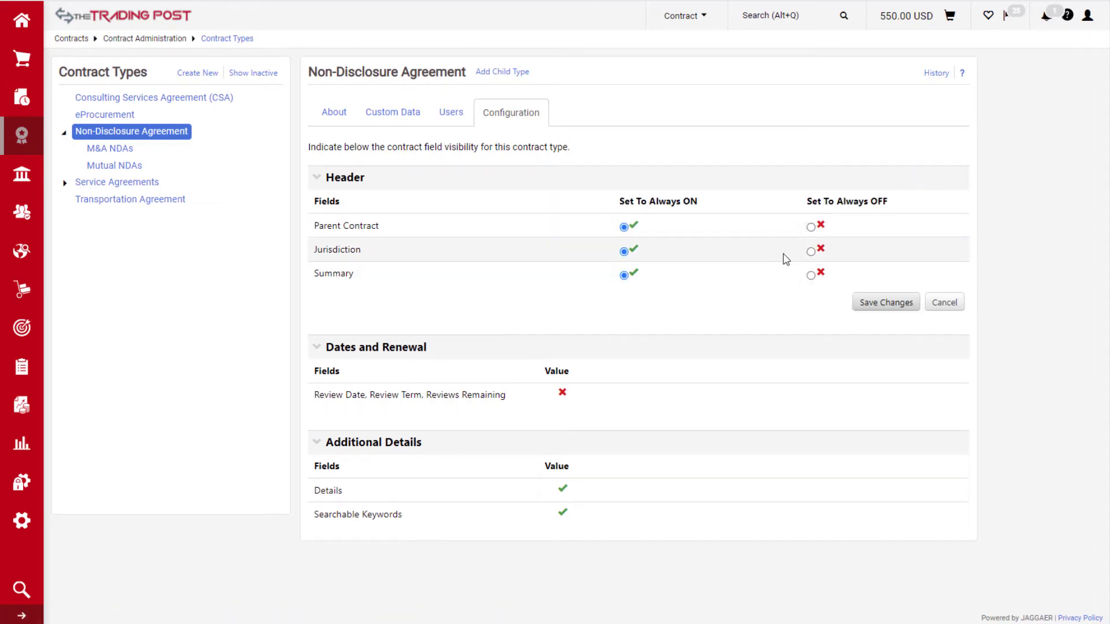
click(810, 253)
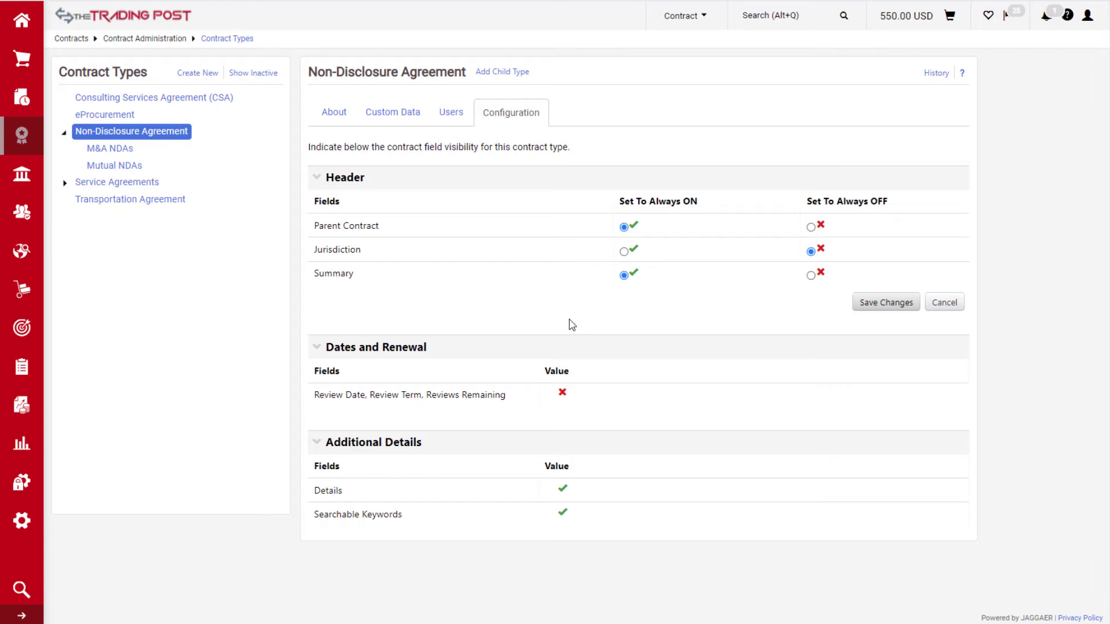
click(873, 312)
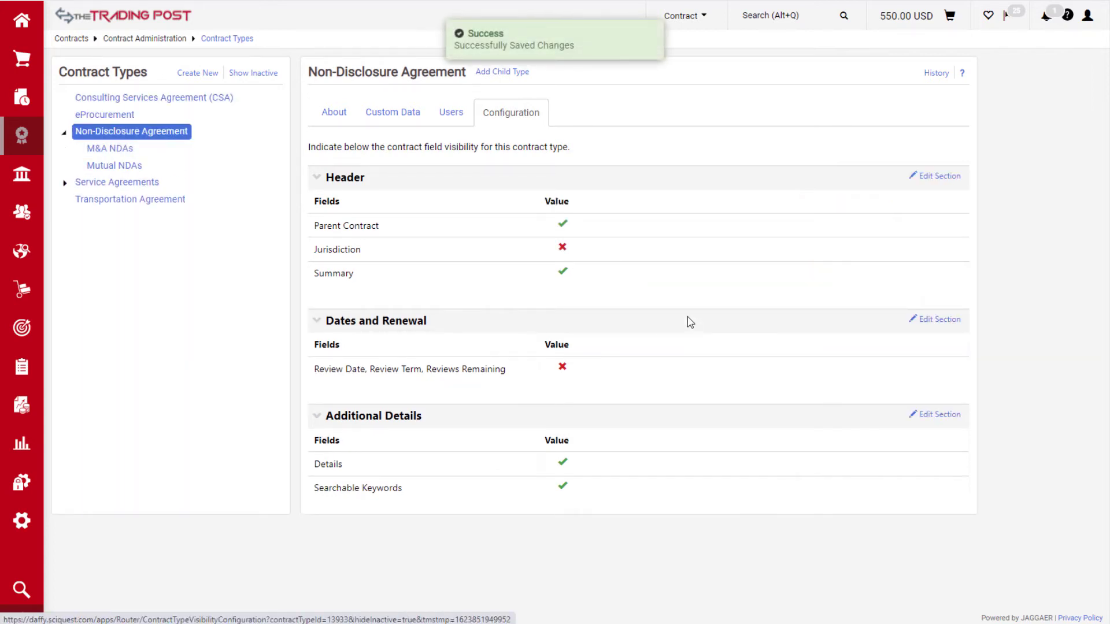
click(320, 118)
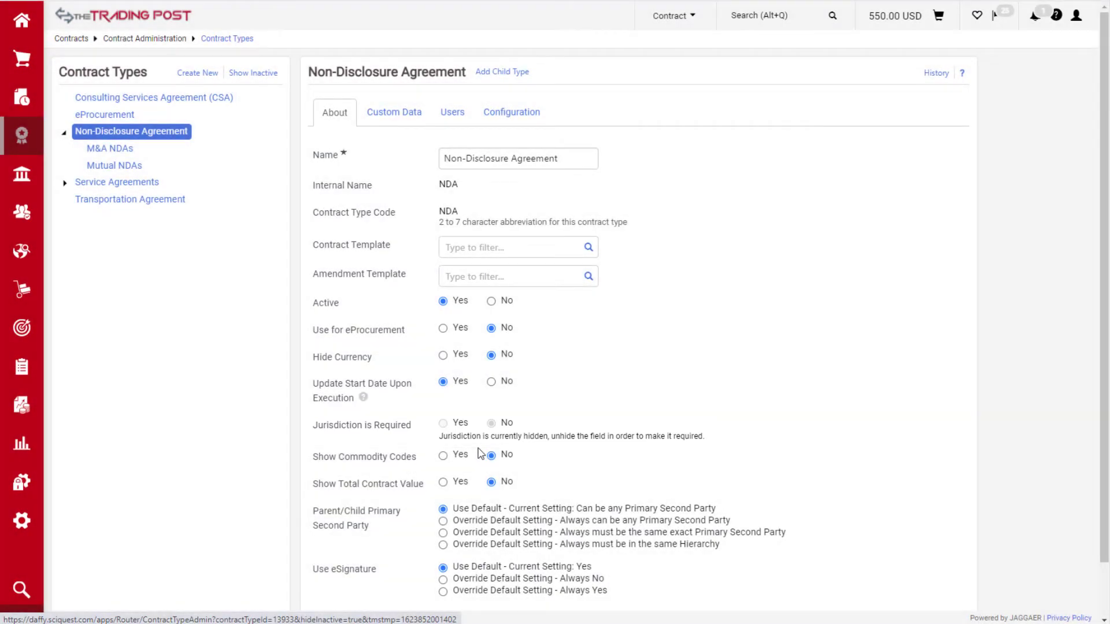
Try to set the Transportation Agreement's Jurisdiction header field to always off
click(183, 201)
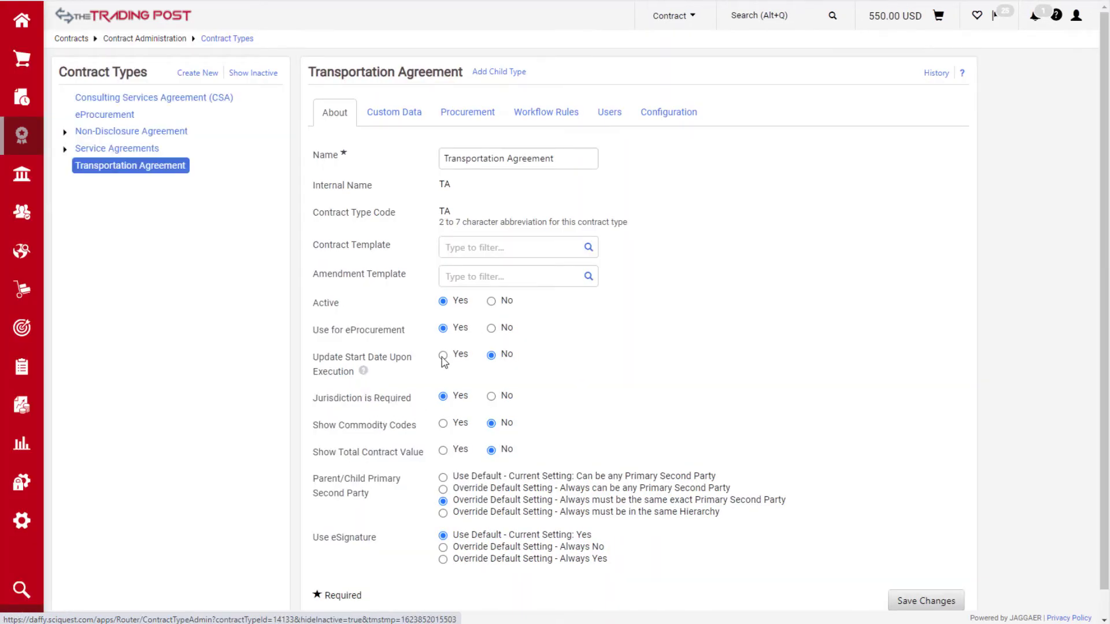
click(668, 120)
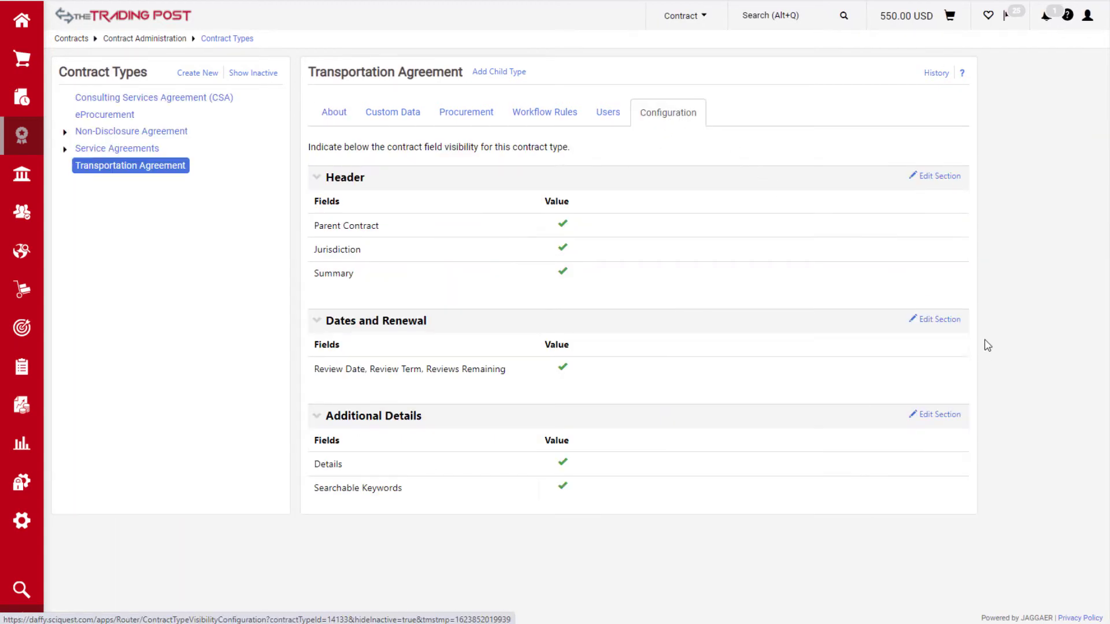
click(929, 177)
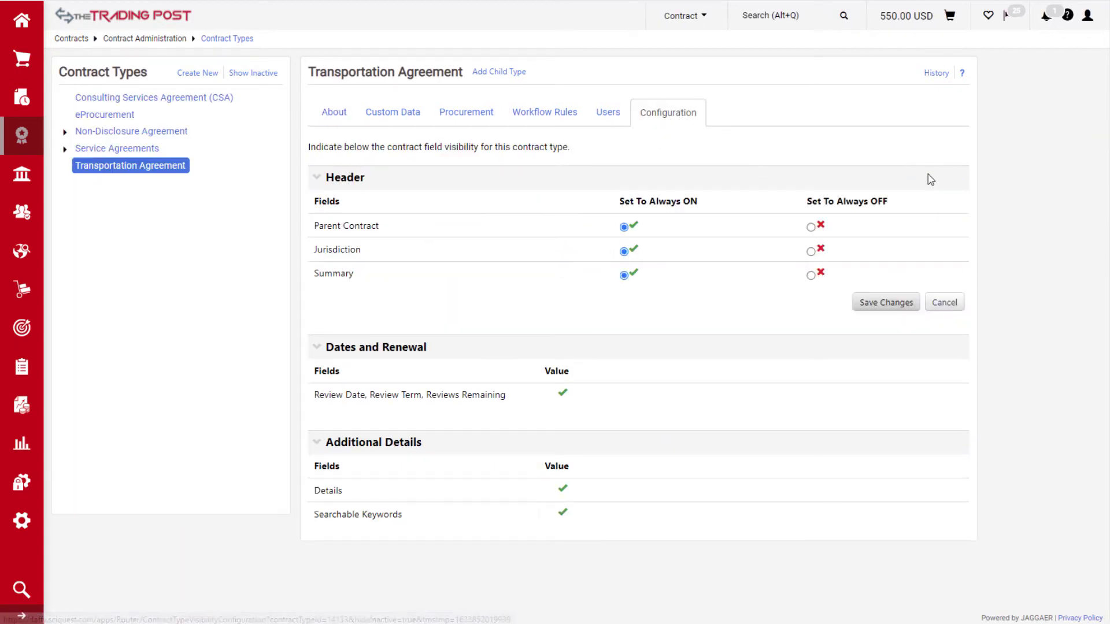
click(810, 253)
click(906, 305)
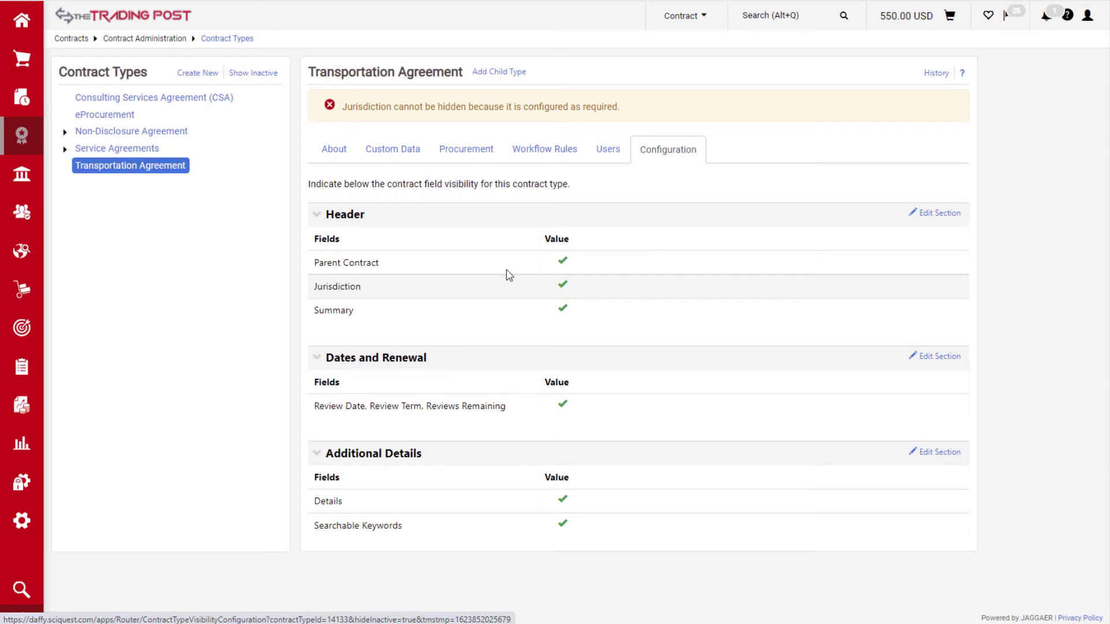
Set the Details field to always off in the Non-Disclosure Agreement's Additional Details visibility configuration and save
click(180, 132)
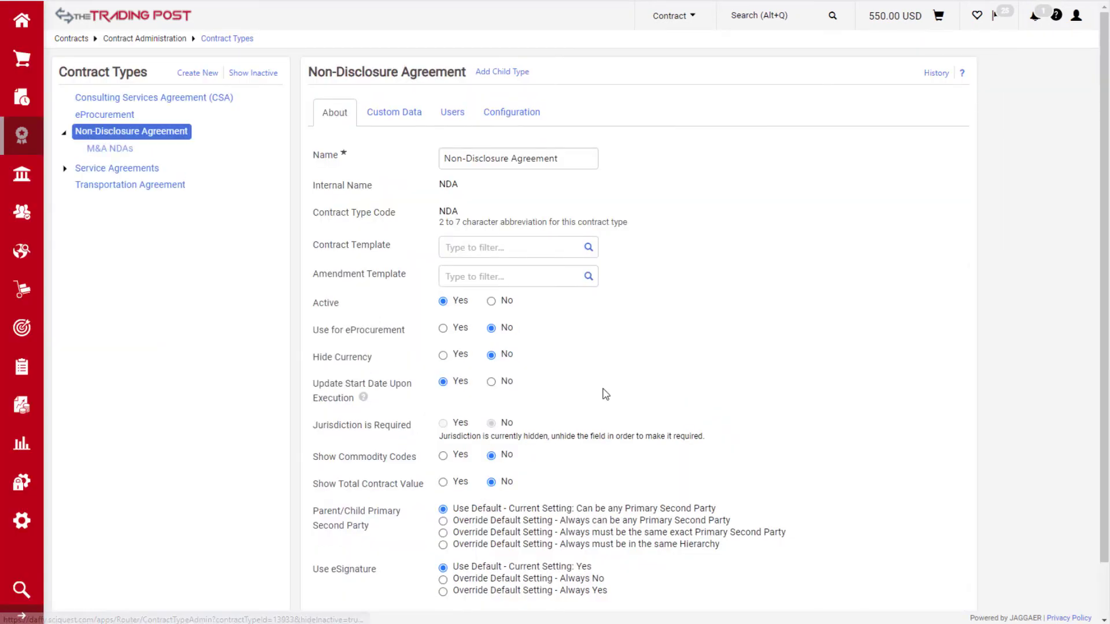
click(516, 109)
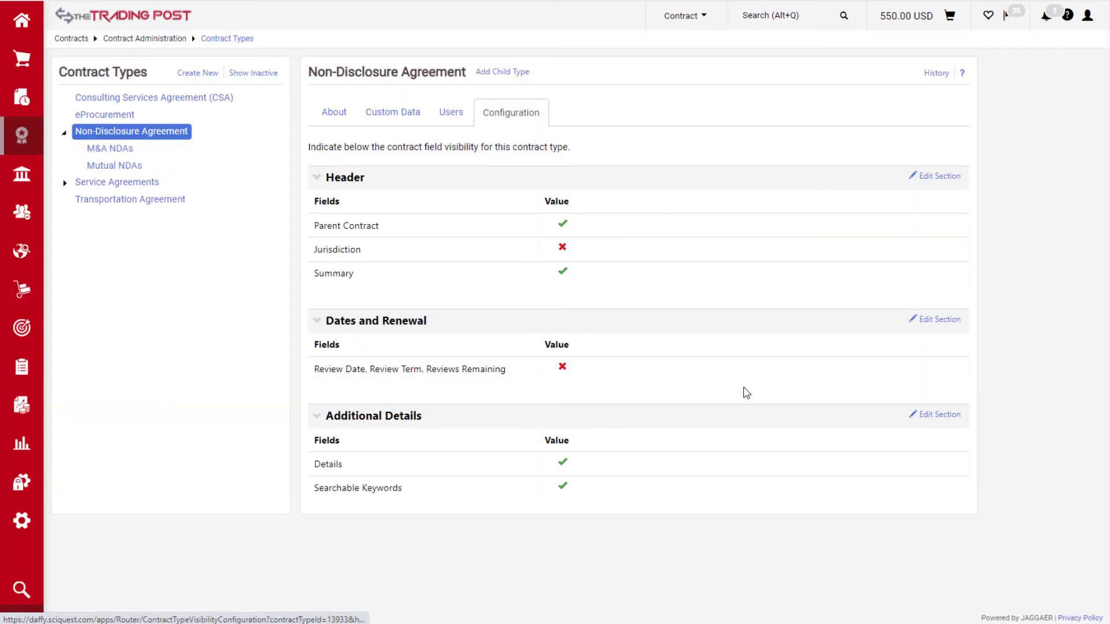
click(940, 416)
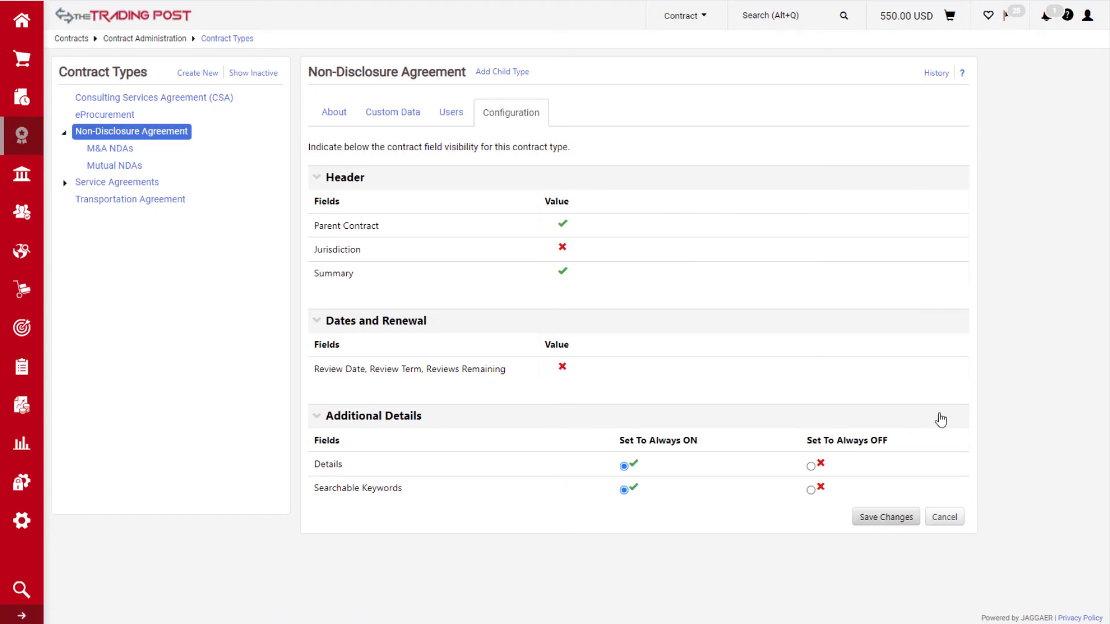
click(811, 466)
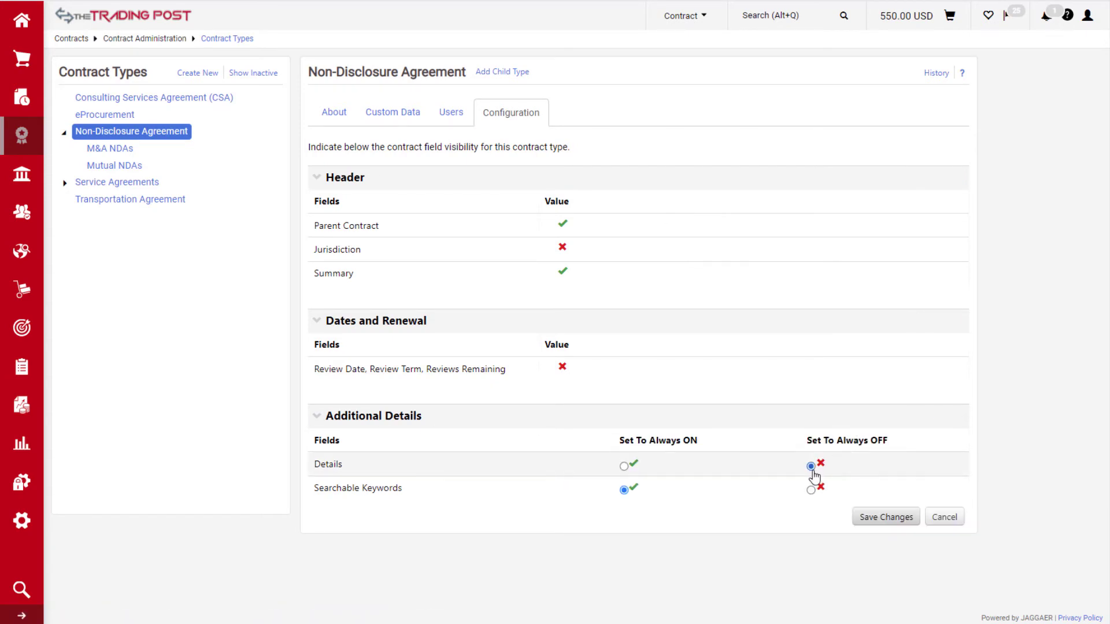
click(878, 518)
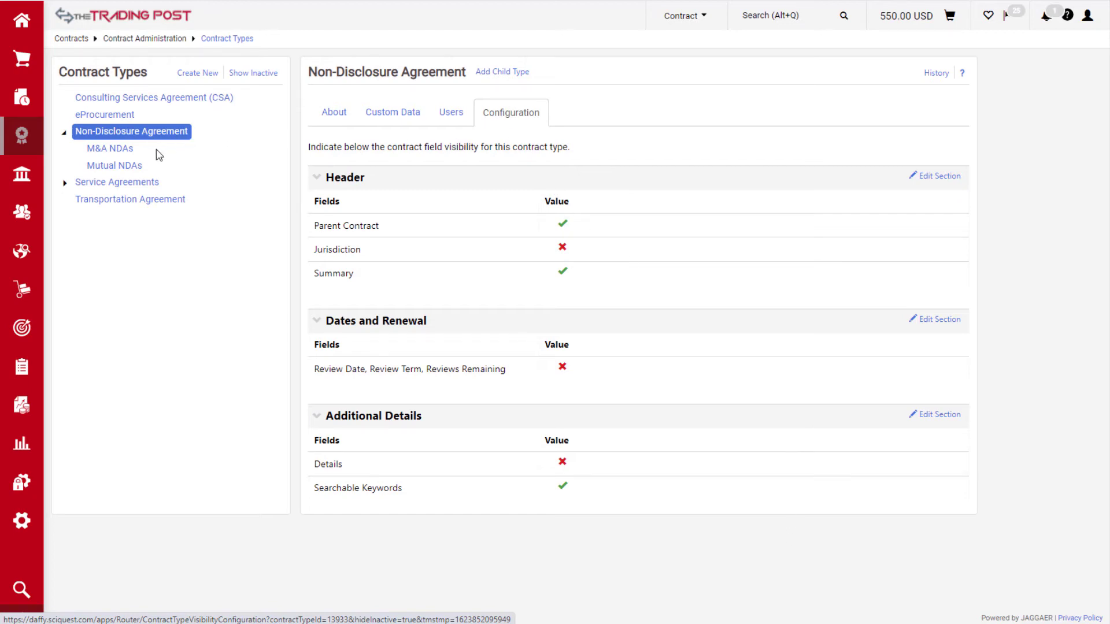
Override the parent setting for the Details field of Mutual NDAs to always on and save the change
click(145, 168)
click(541, 114)
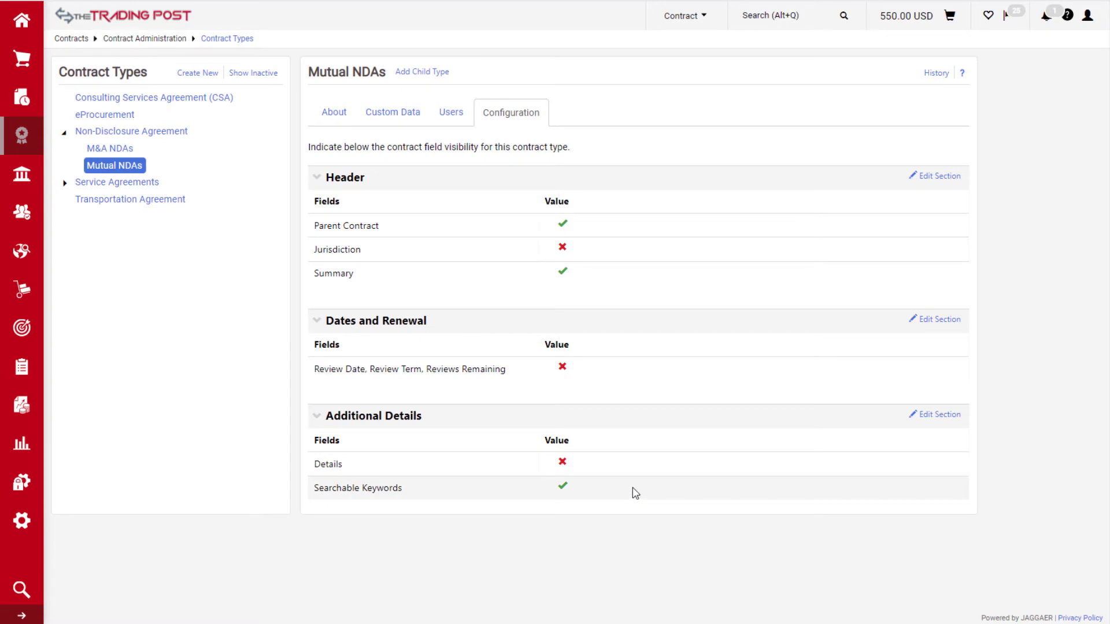
click(929, 418)
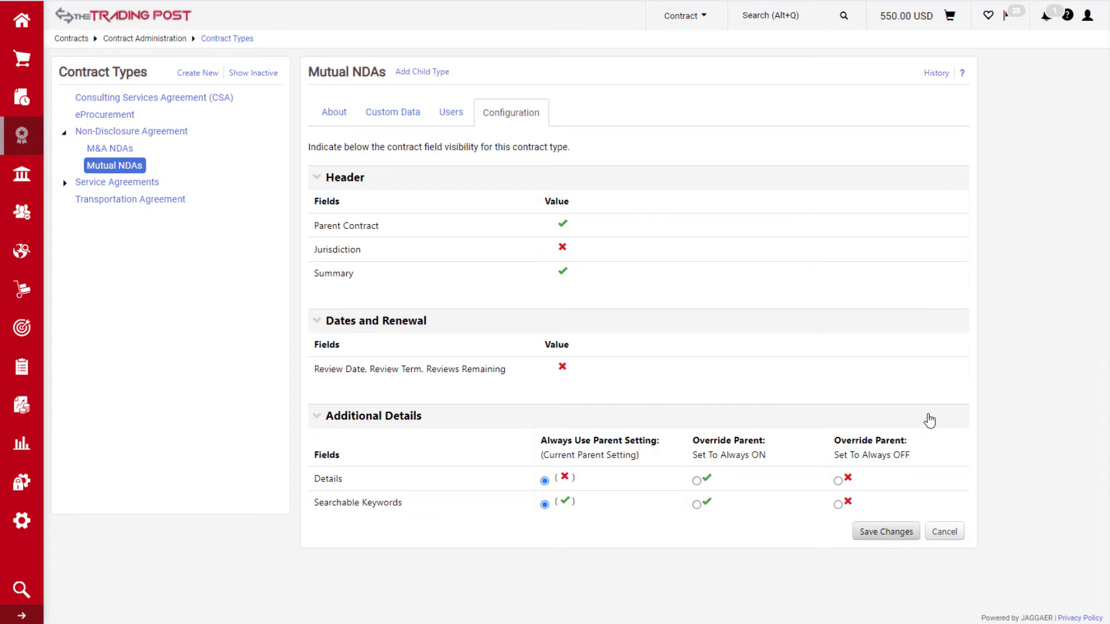
click(697, 481)
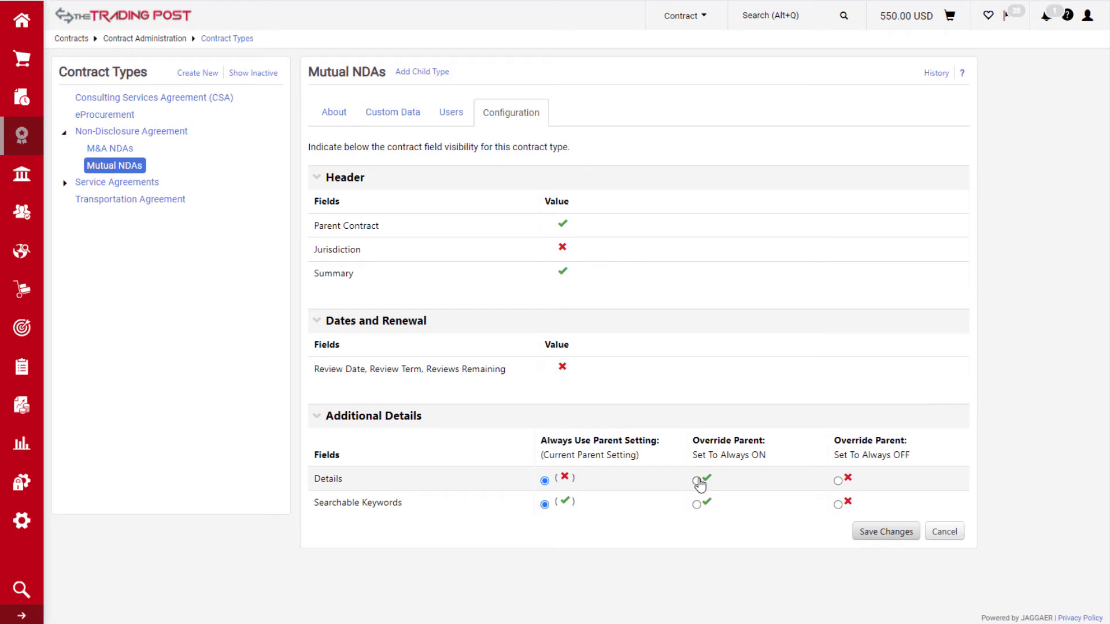
click(886, 534)
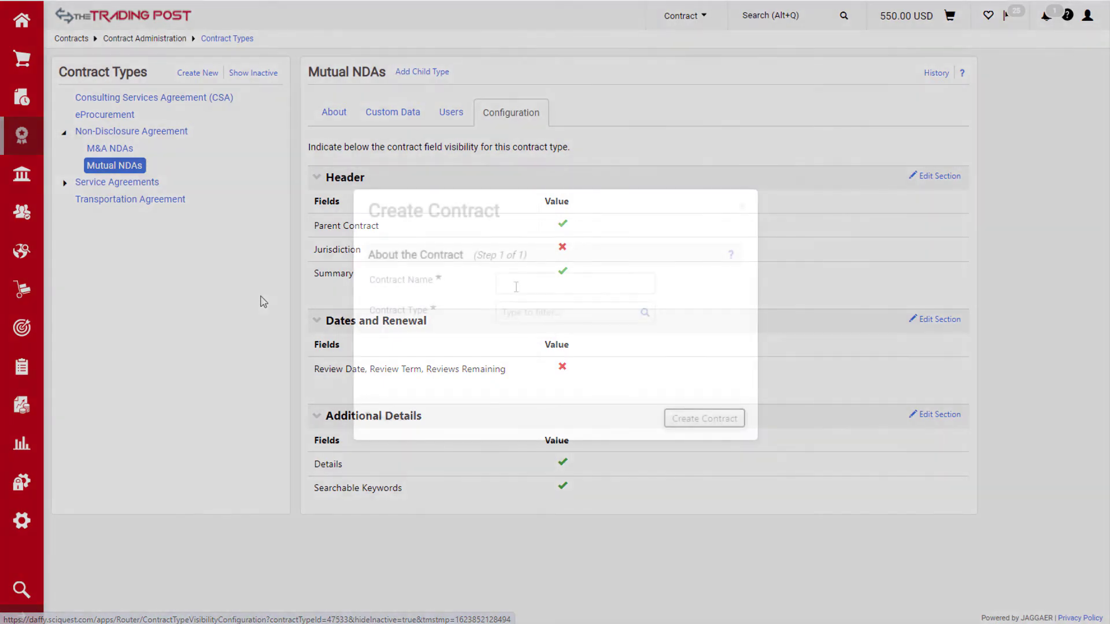
Create a contract named NDA of type Non-Disclosure Agreement and check its header fields down to the expanded Additional Details
click(515, 286)
text(NDA)
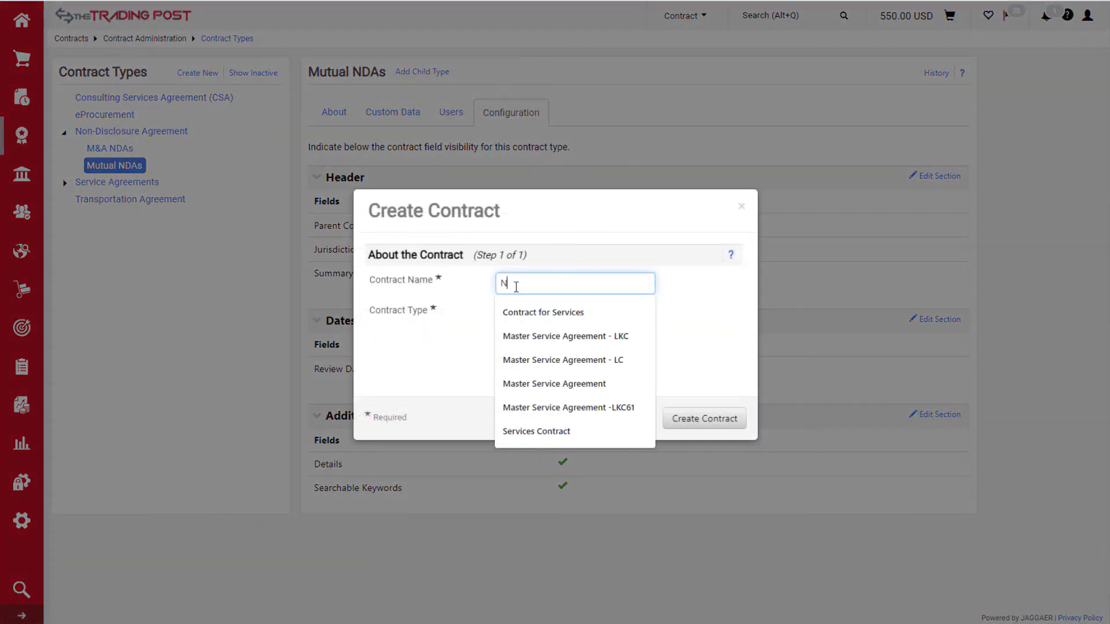
click(523, 316)
text(non)
click(558, 333)
click(557, 372)
click(708, 429)
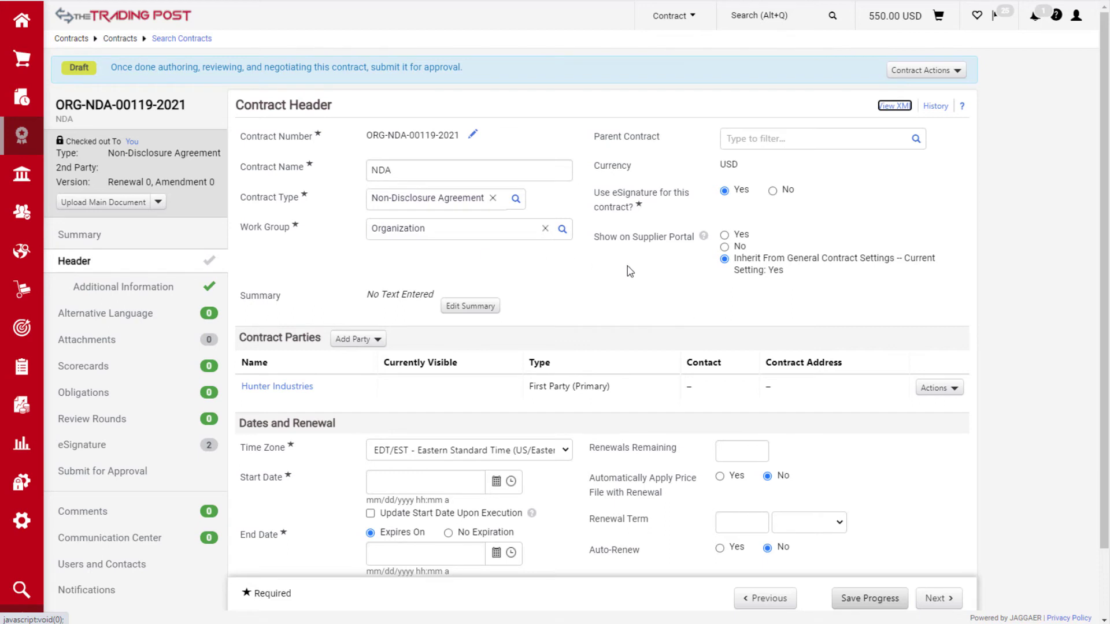
scroll(632, 267, down, 1)
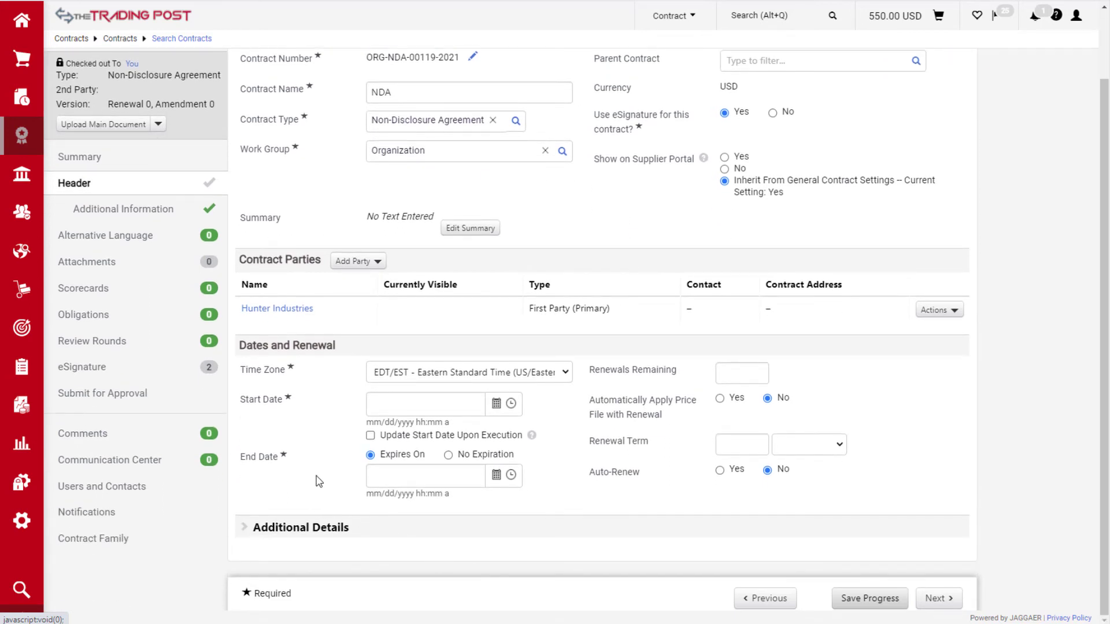
click(243, 535)
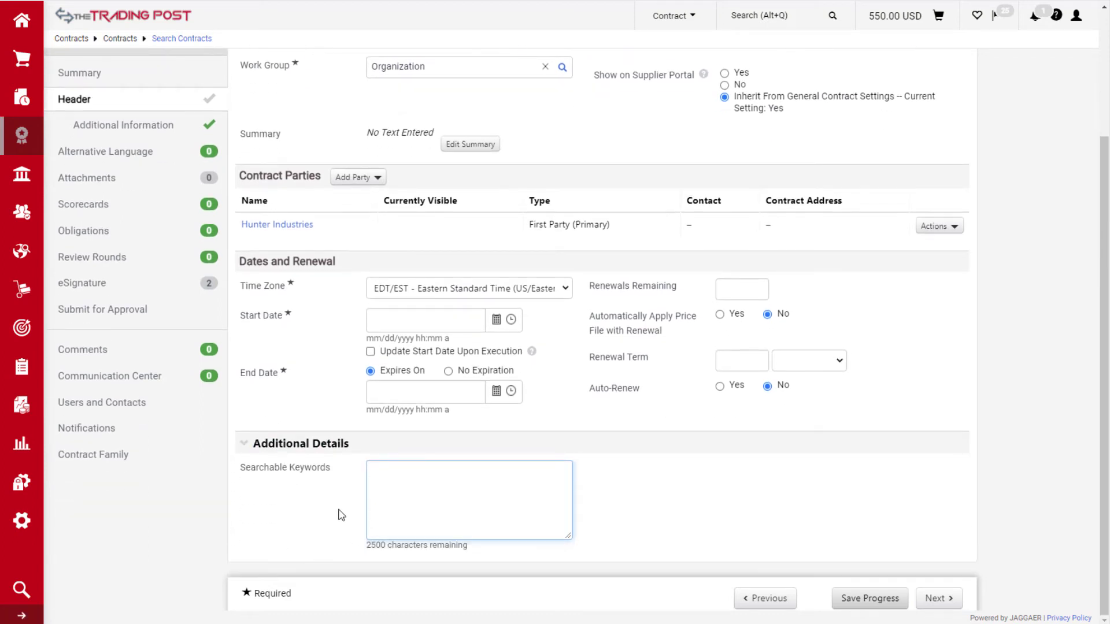
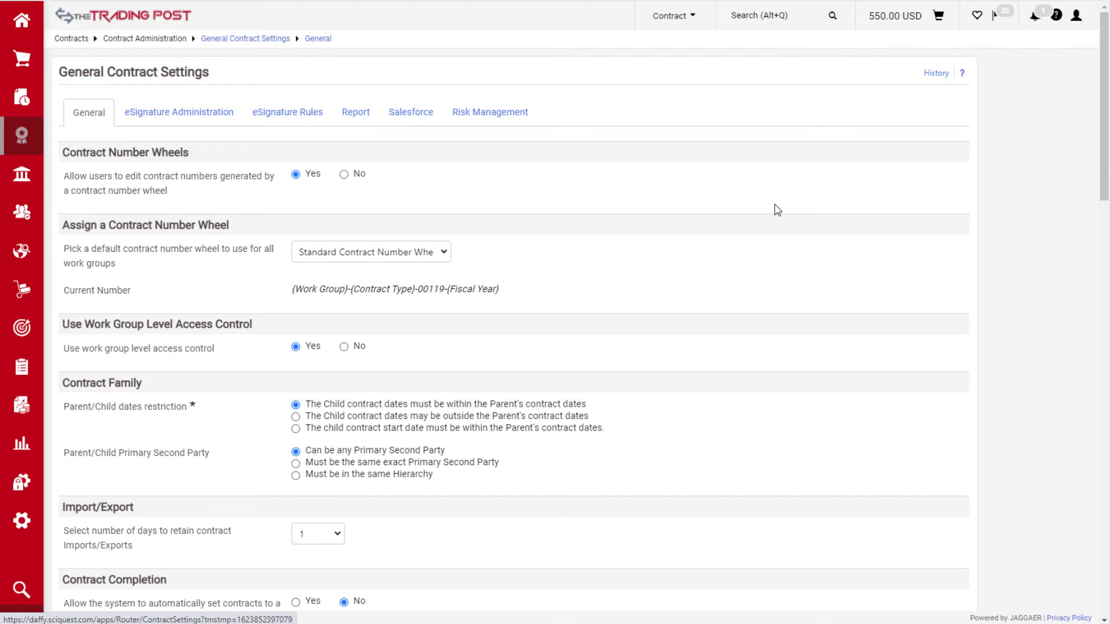
In the General Contract Settings for Non-Catalog Items, prevent free-form entry of Commodity Code values and UOM values
scroll(778, 209, down, 15)
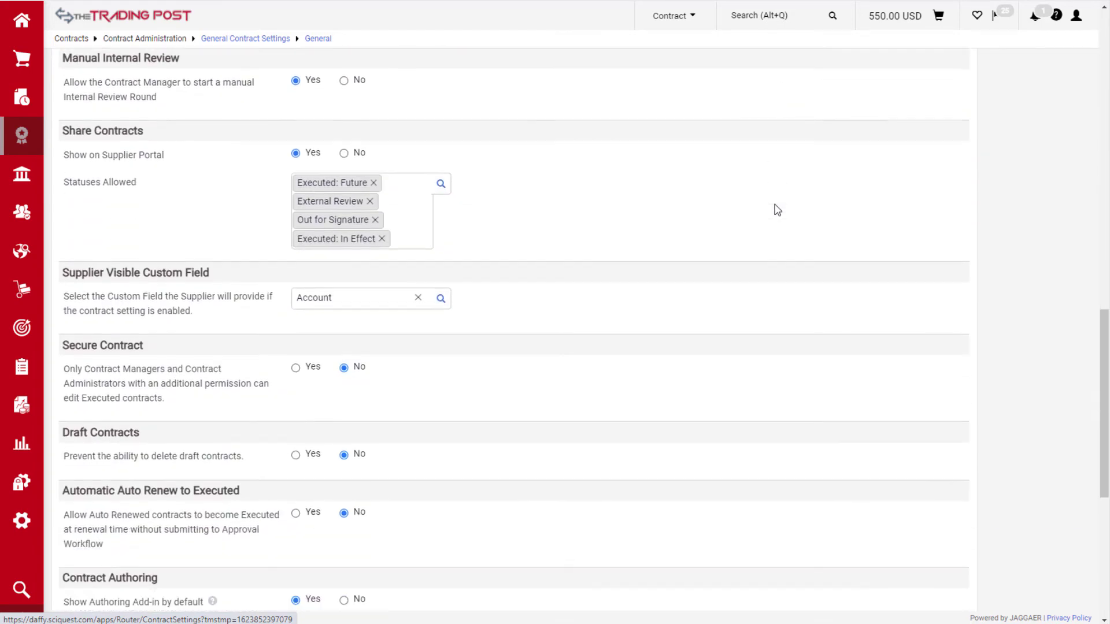
scroll(777, 210, down, 7)
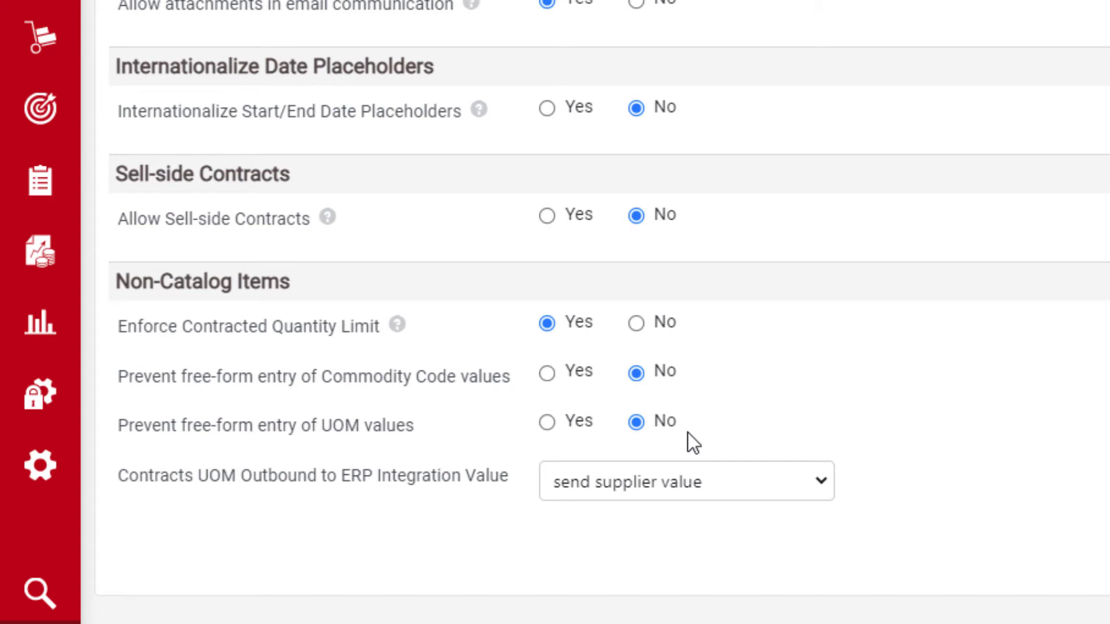
click(547, 374)
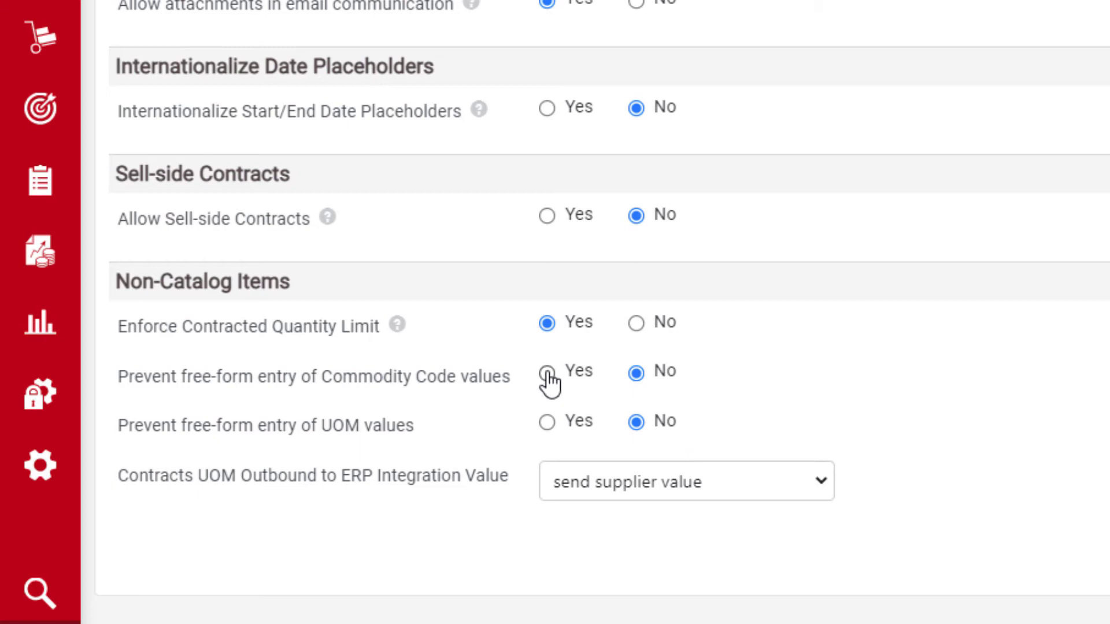
click(548, 425)
Set Contracts UOM Outbound to ERP Integration Value to send system value and save the general contract settings
click(828, 495)
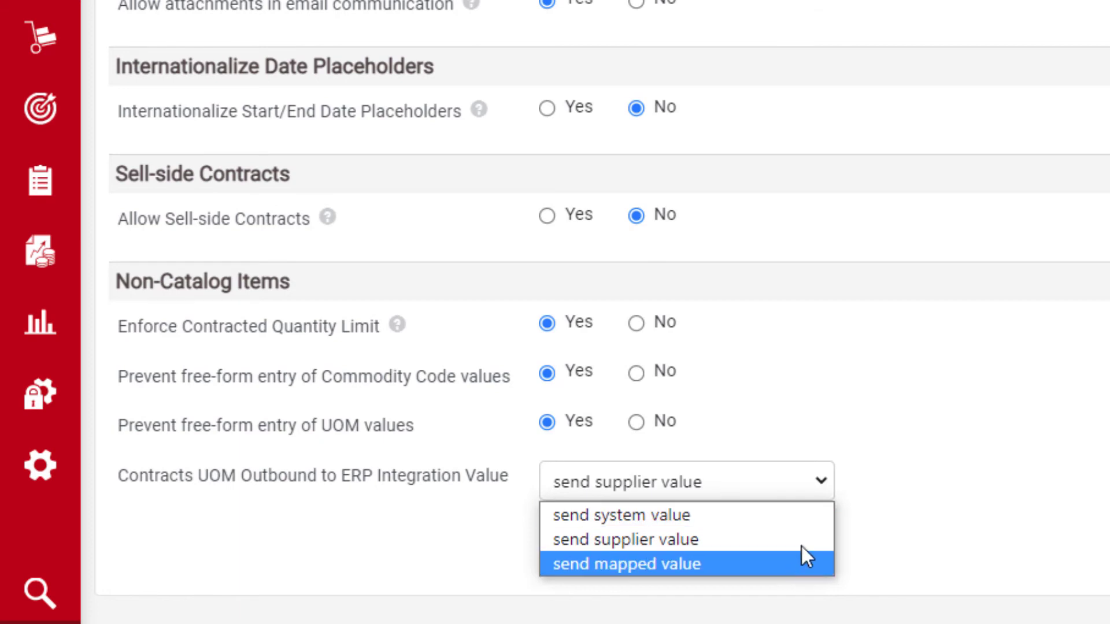
click(816, 517)
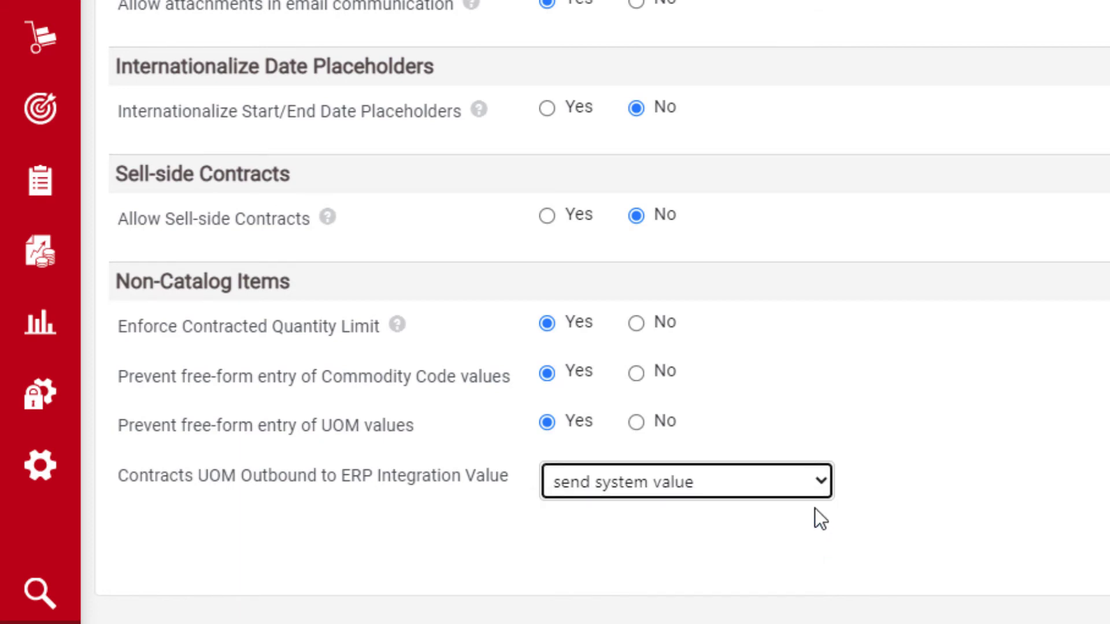
click(869, 478)
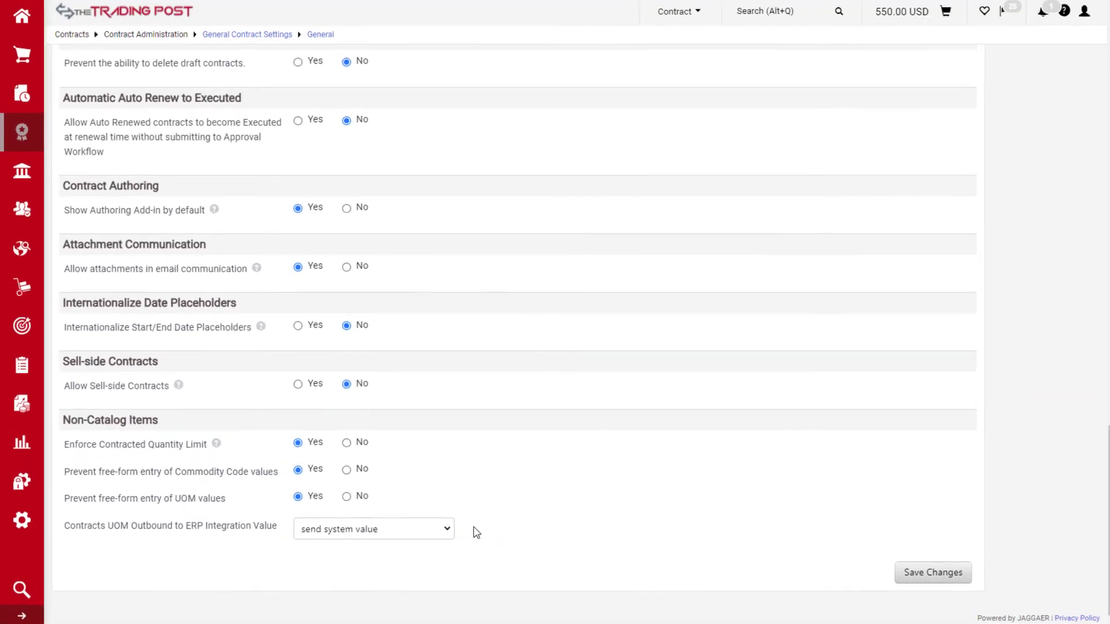
click(949, 580)
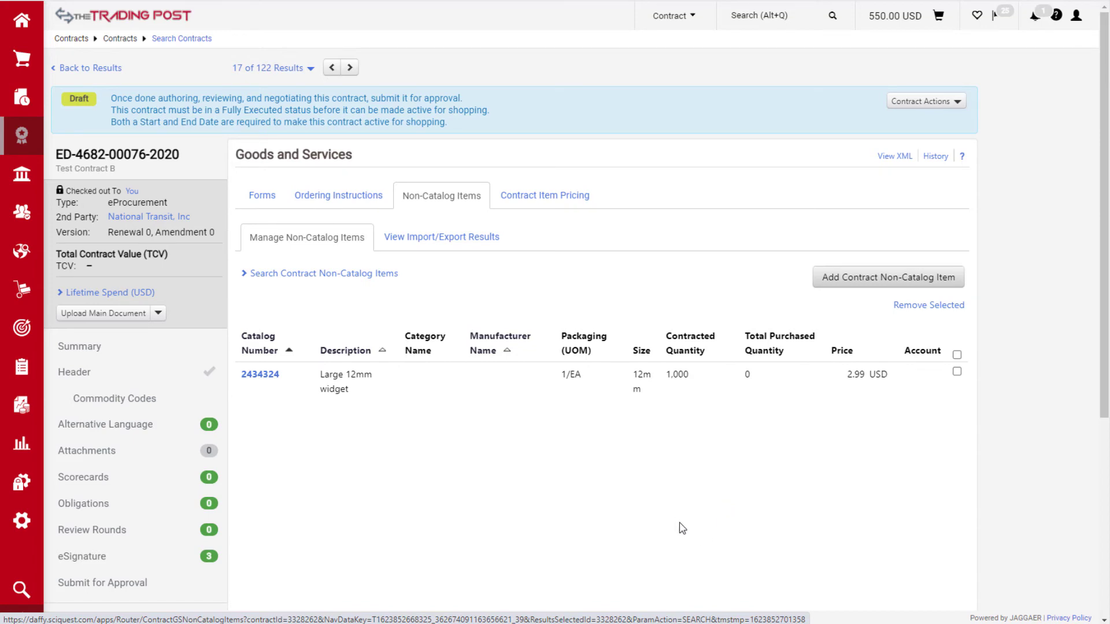
Start a new contract non-catalog item described as Small 6mm widget, with catalog number 234234, size 6mm and price .99 USD
click(860, 277)
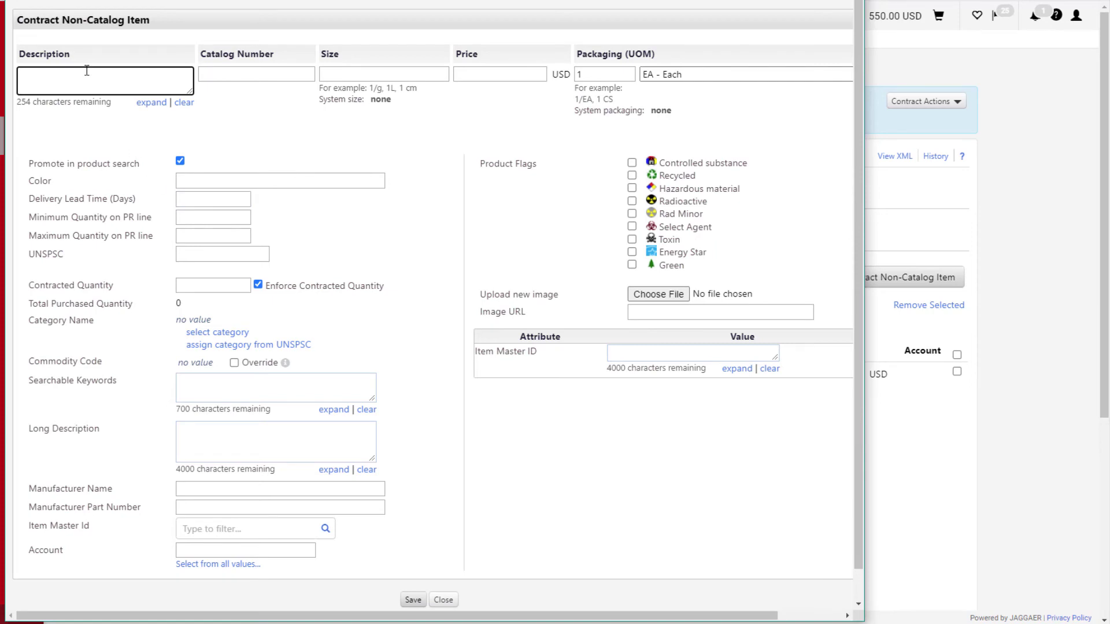
text(Small 6mm widget)
key(Tab)
text(234234)
key(Tab)
text(6mm)
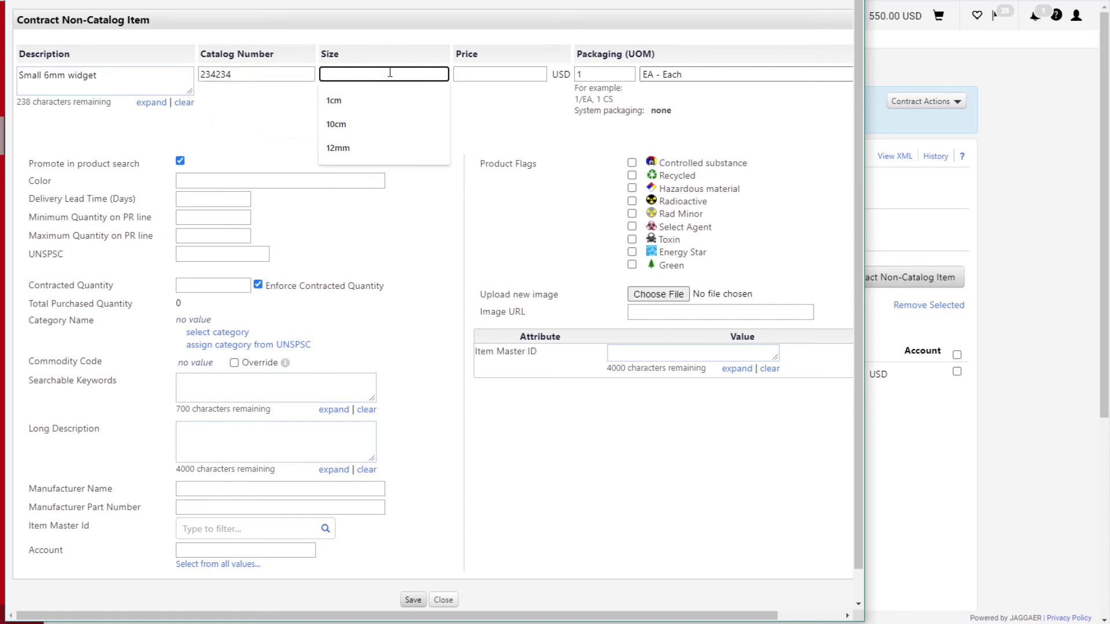
key(Tab)
text(.99)
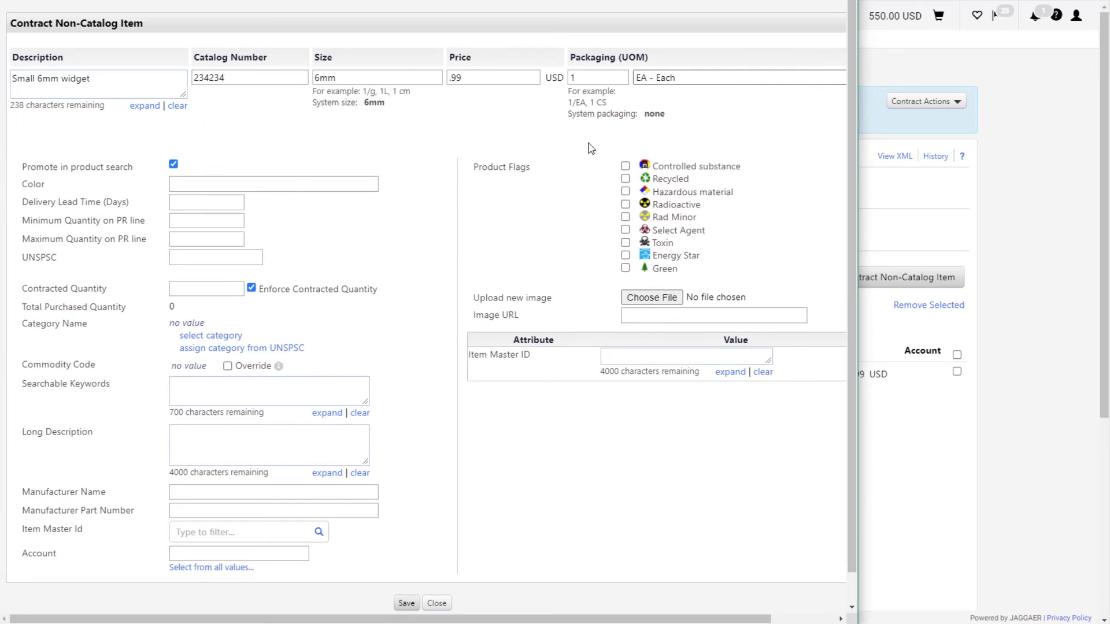
Set the item's contracted quantity to 1000 and keep Enforce Contracted Quantity enabled
click(225, 295)
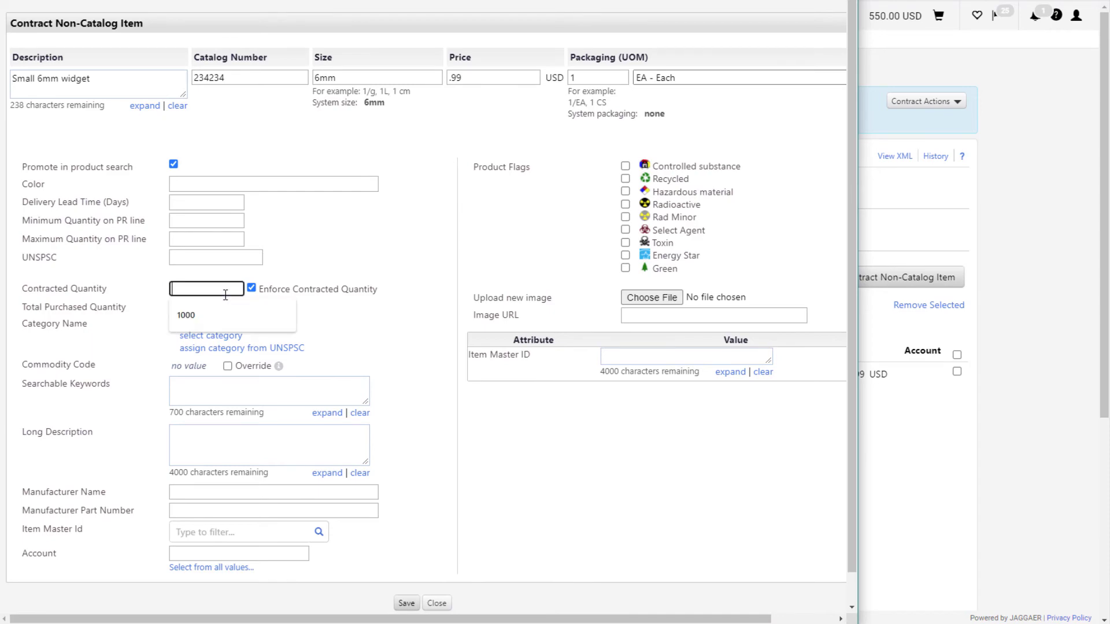
text(1000)
click(355, 328)
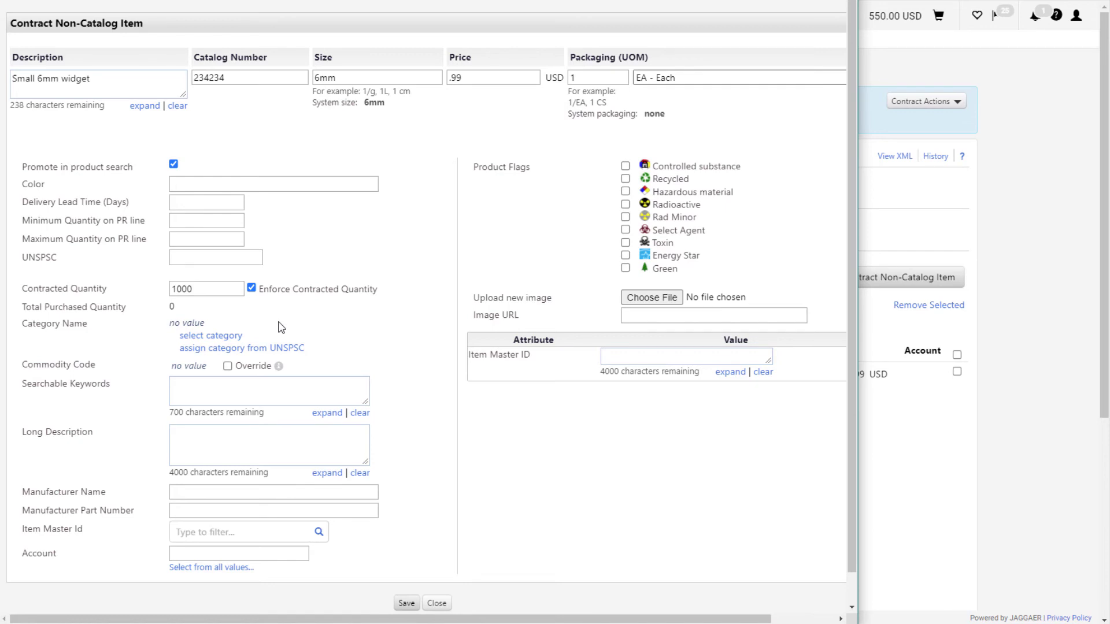
click(251, 288)
click(252, 288)
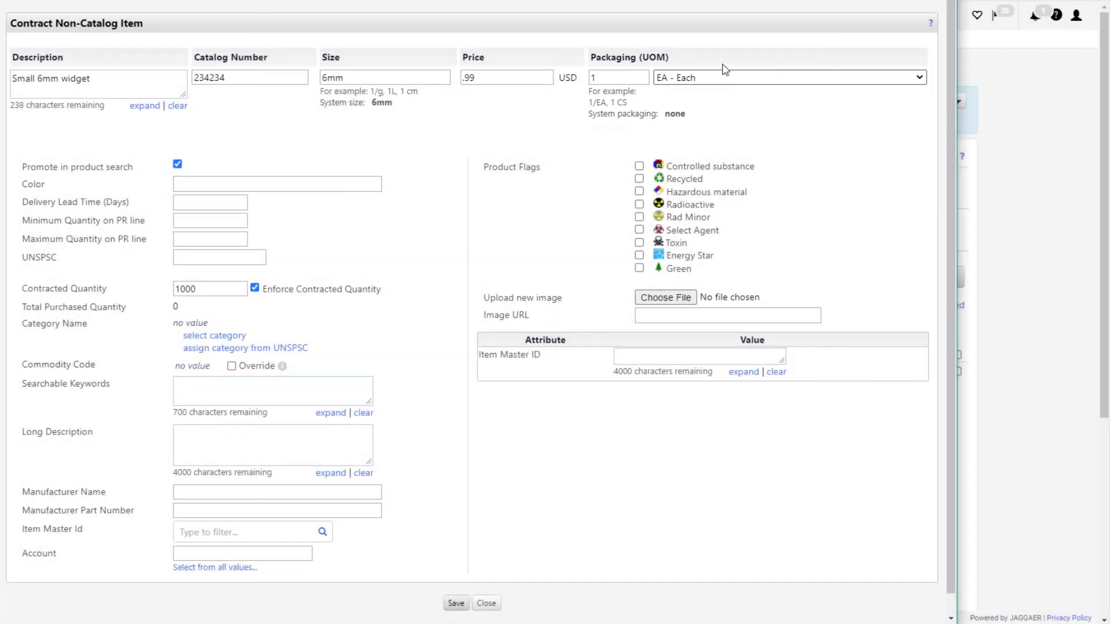
Set the item's packaging to 60 with the unit EA - Each
click(697, 80)
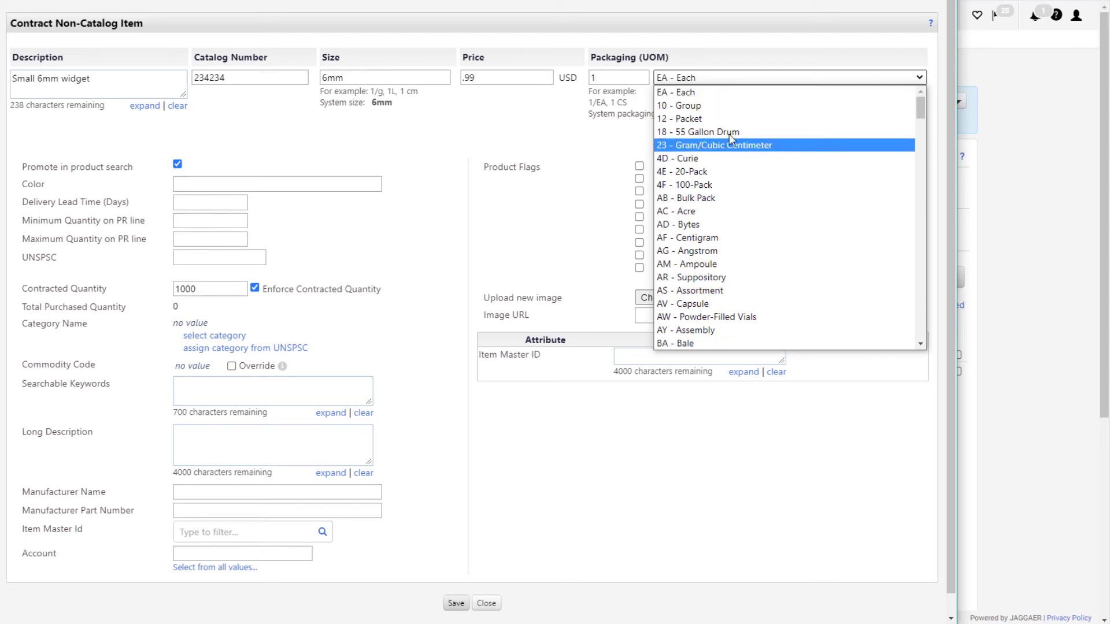
click(733, 95)
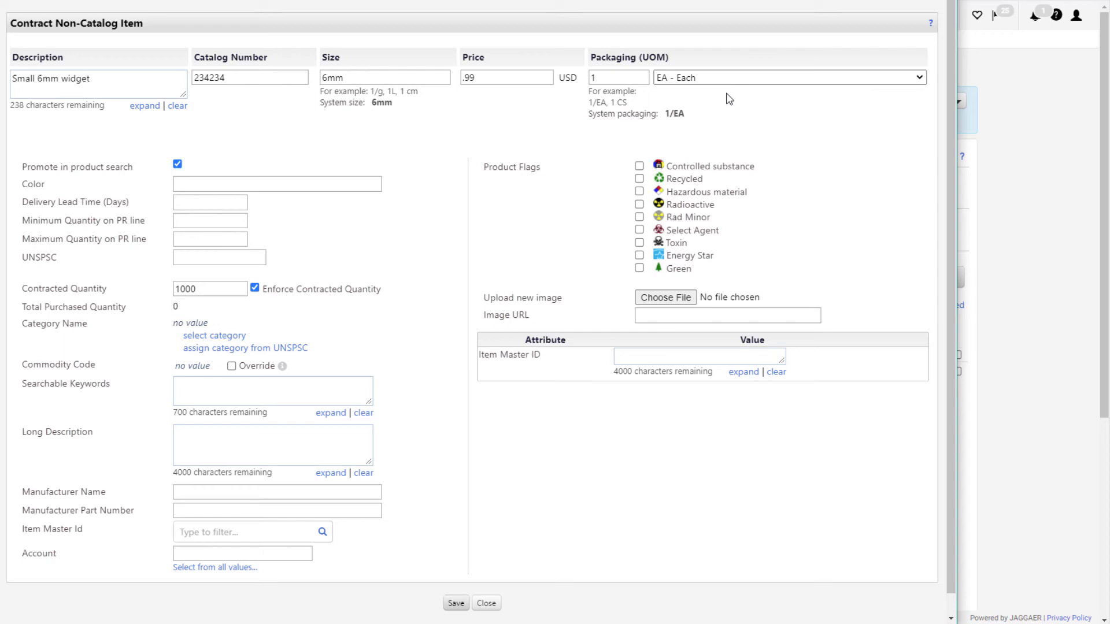
click(732, 81)
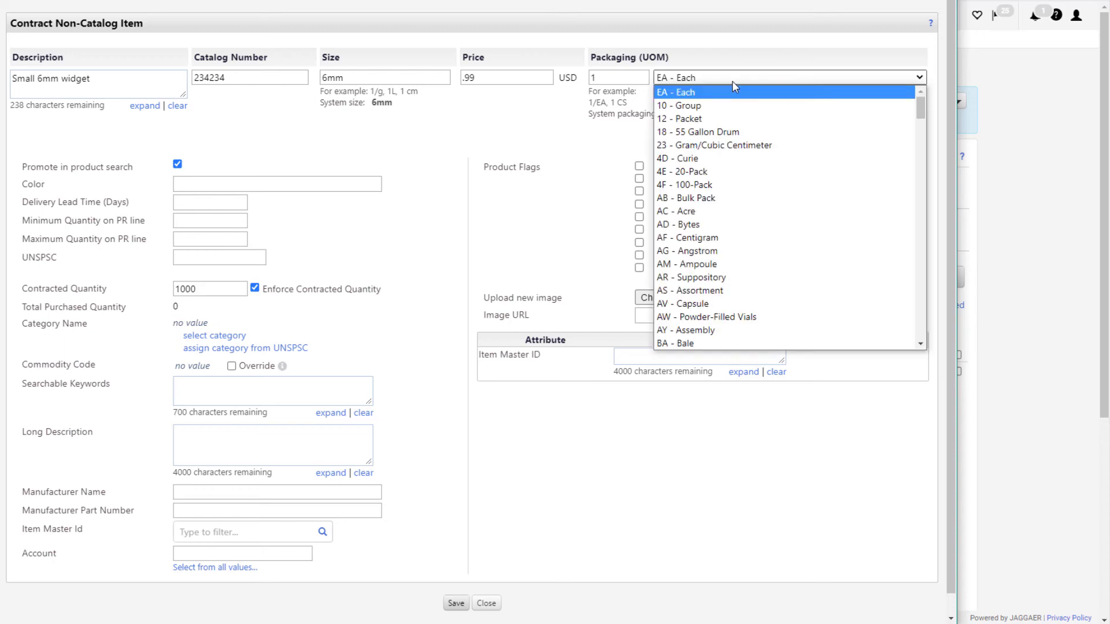
click(732, 81)
double_click(640, 76)
text(6)
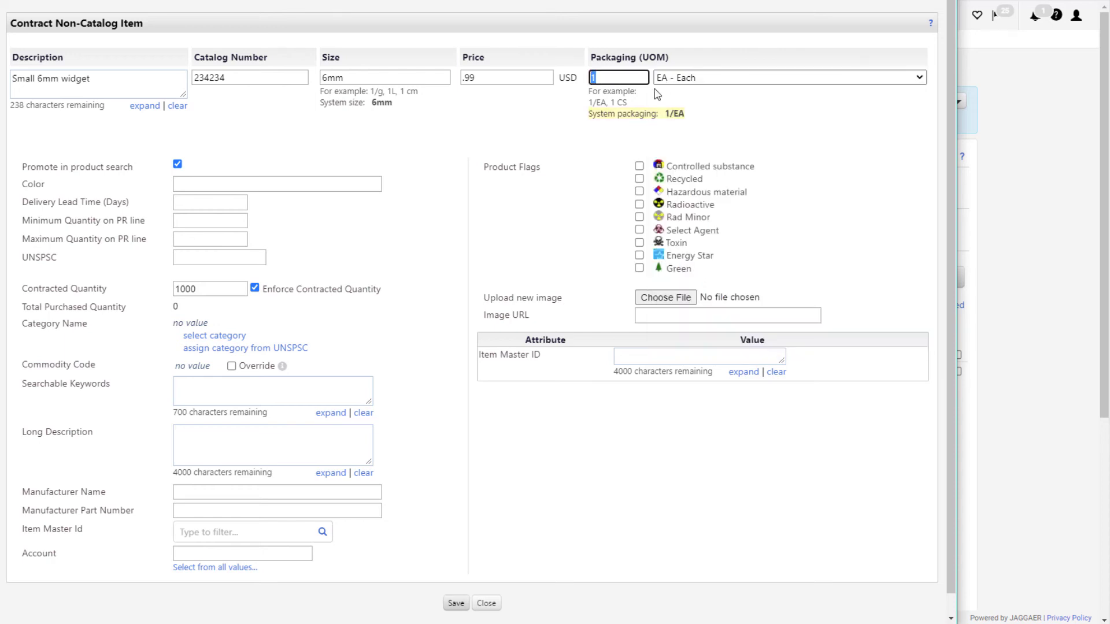
text(0)
click(657, 95)
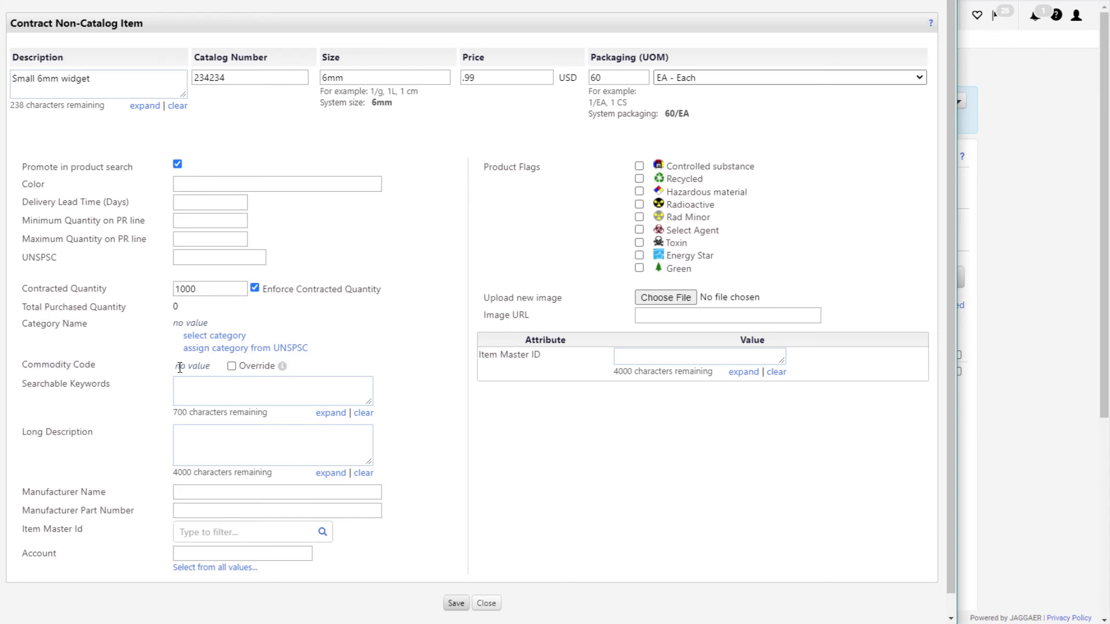
Override the commodity code with FACILITIES CONSTRUCTION (Facilities Construction) and save the non-catalog item
click(231, 366)
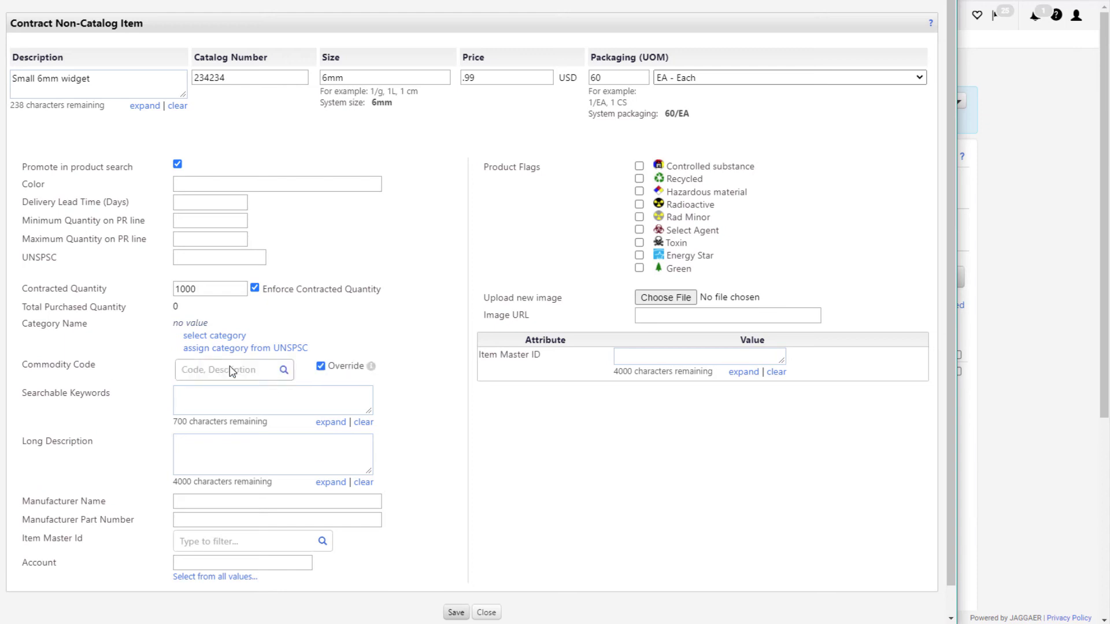
click(228, 371)
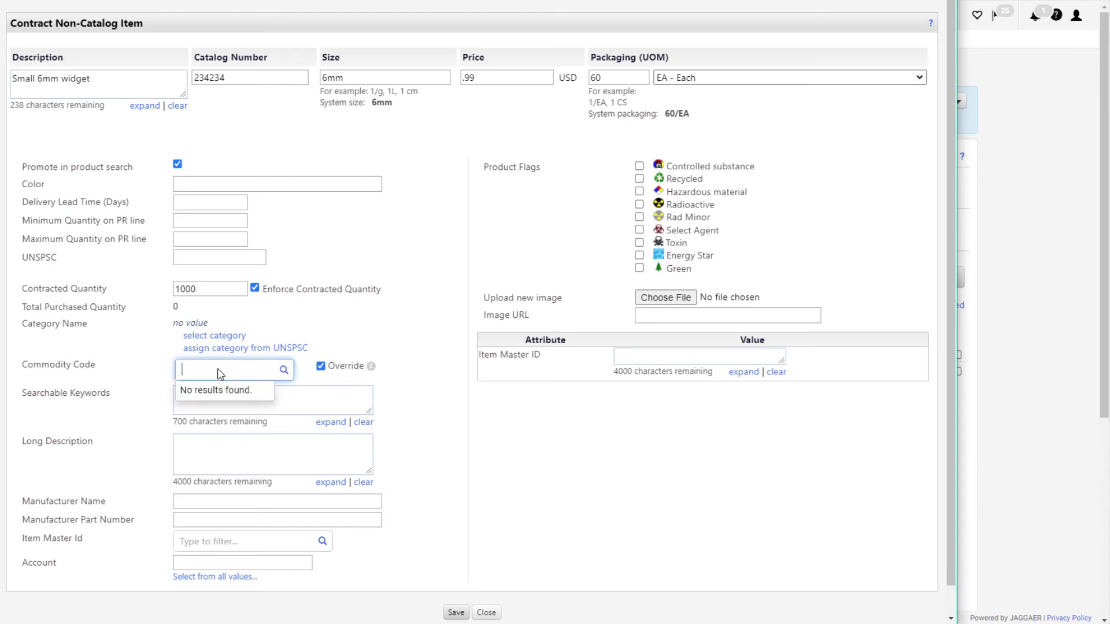
text(fac)
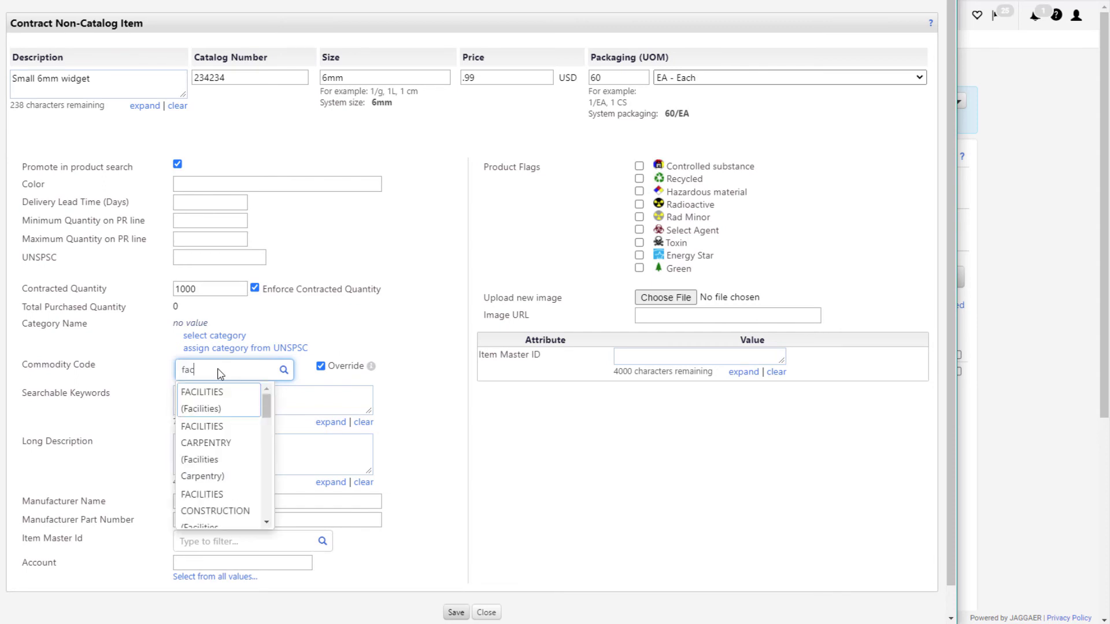
click(217, 498)
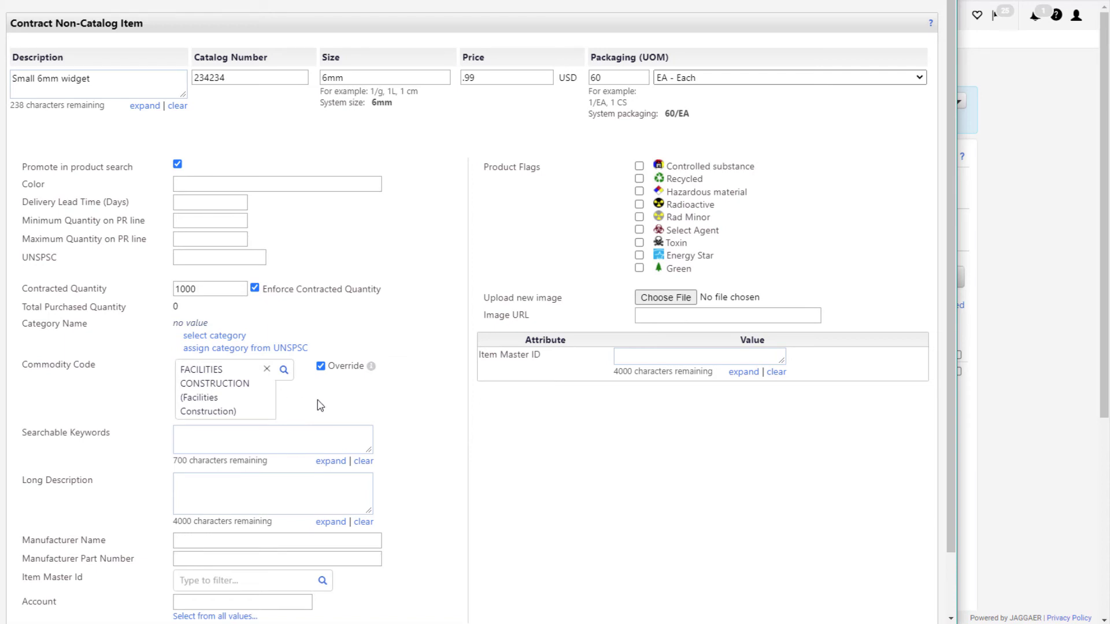
scroll(320, 406, down, 2)
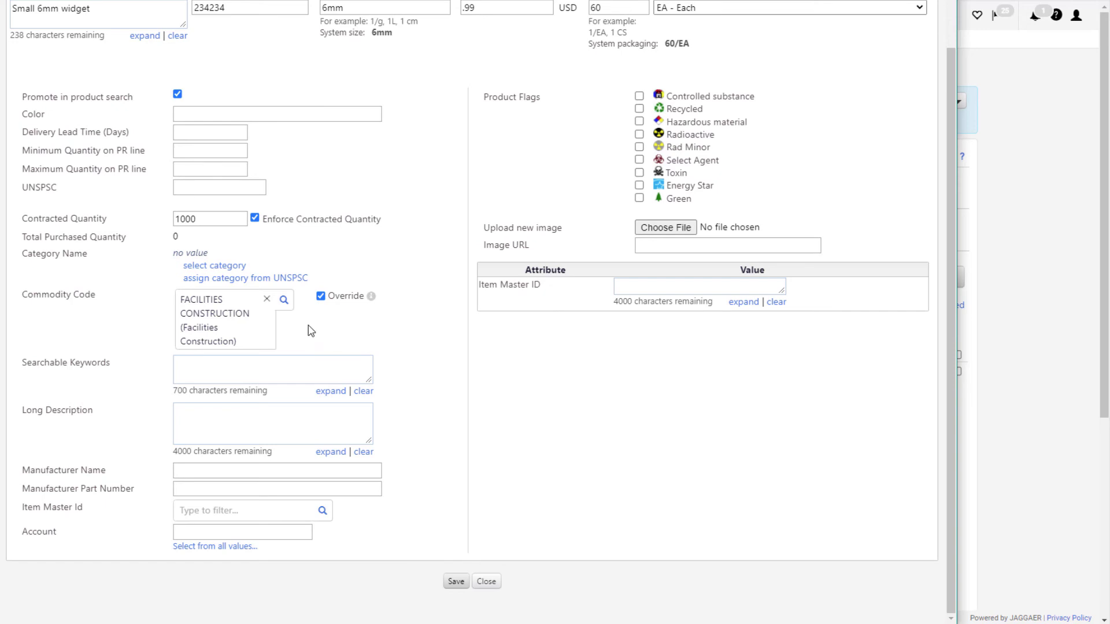
click(457, 582)
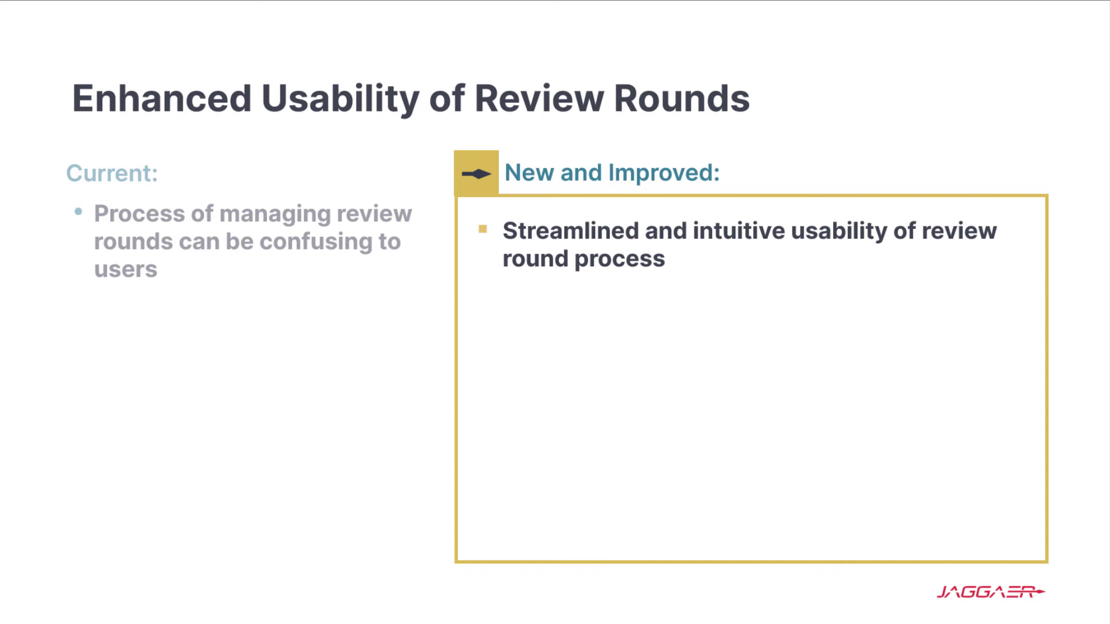
key(Right)
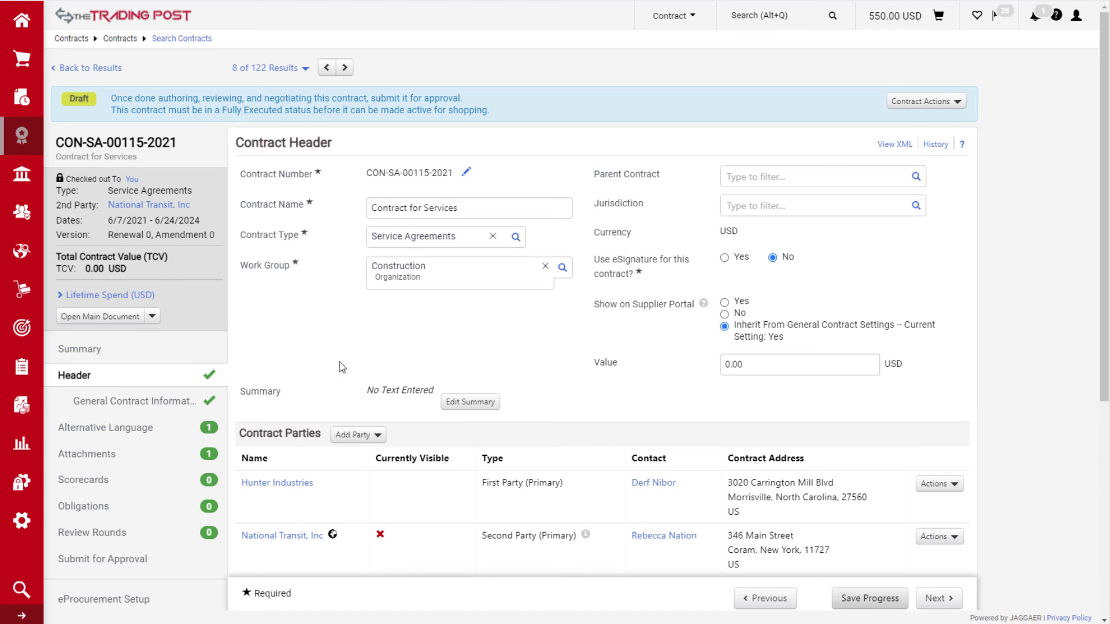
Examine the Contract for Services review rounds, including the automated internal review steps and the reviewers of Contract Internal Review
click(138, 525)
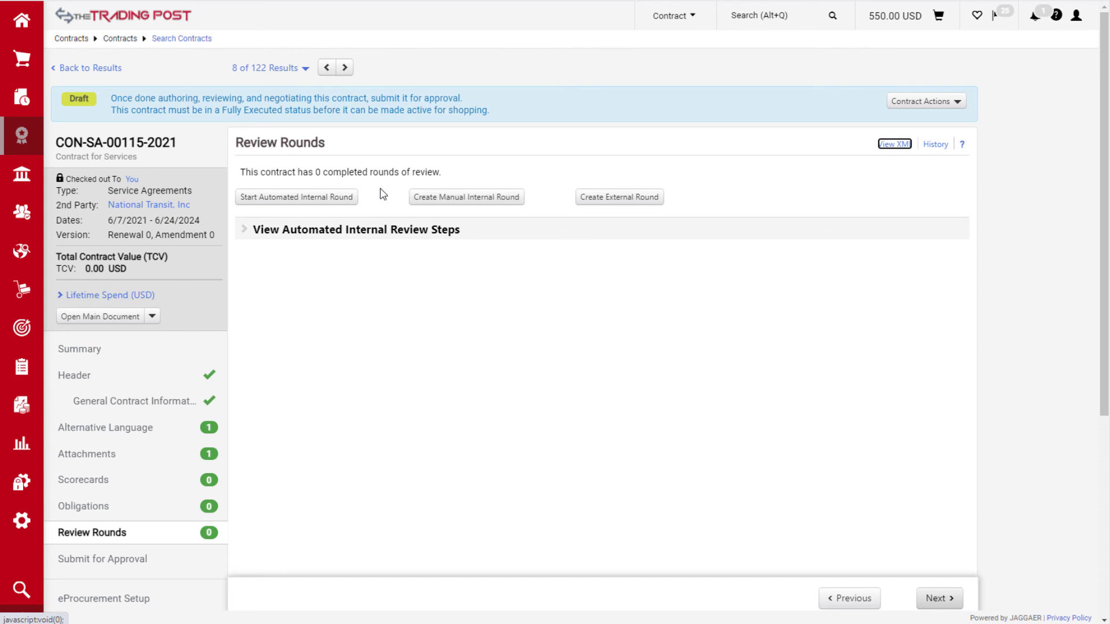
click(365, 233)
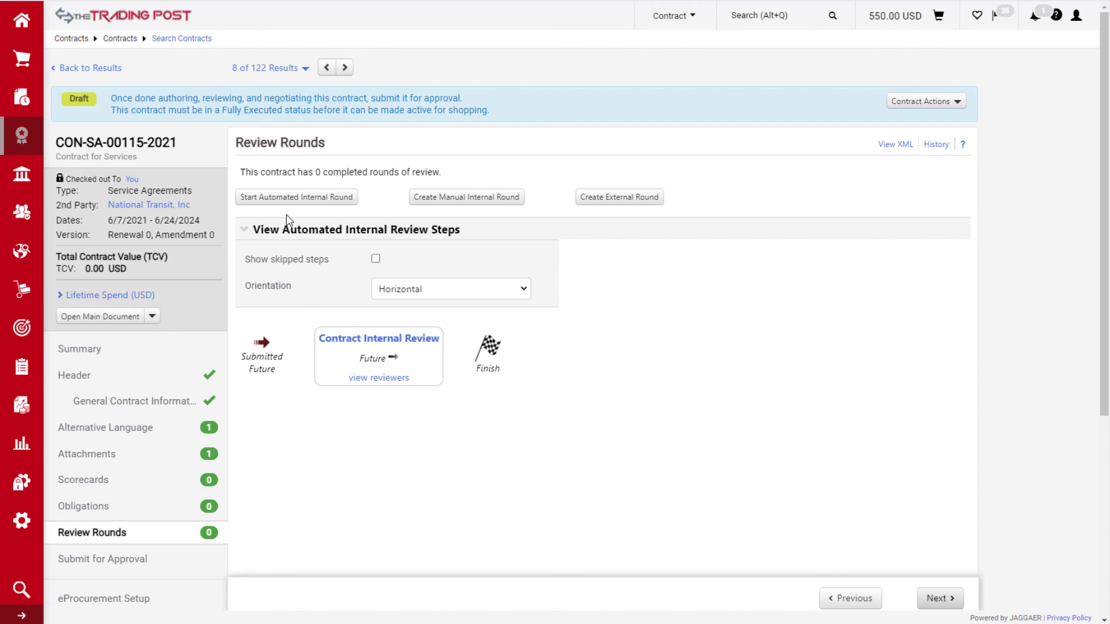
click(352, 382)
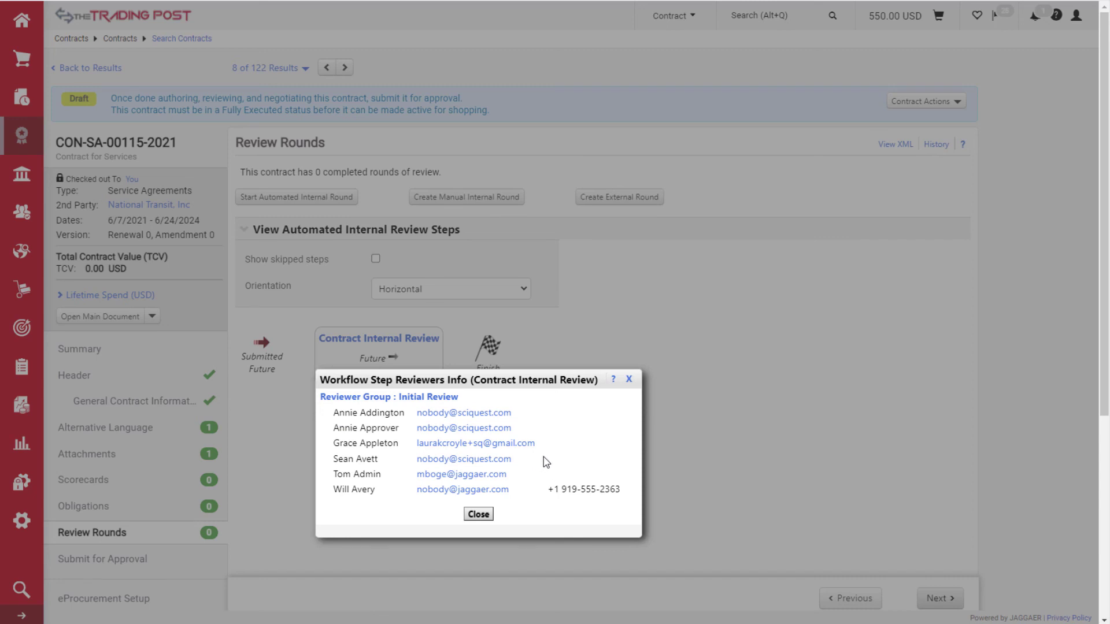
click(630, 380)
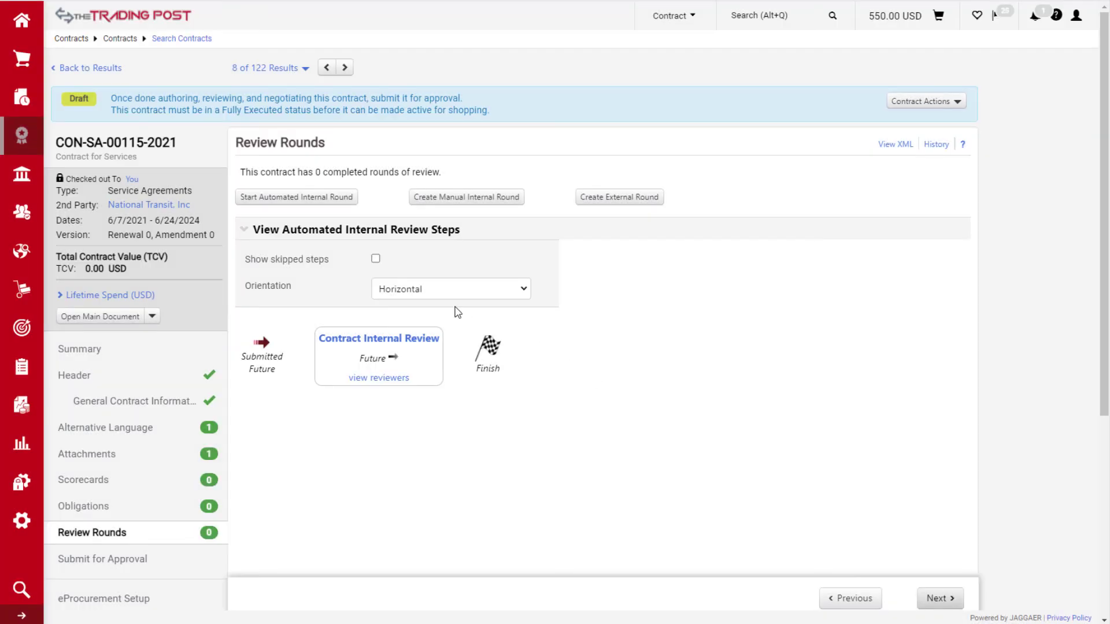
Begin an automated internal review round with the message "Please review." and finish the review with the comment "All set"
click(339, 199)
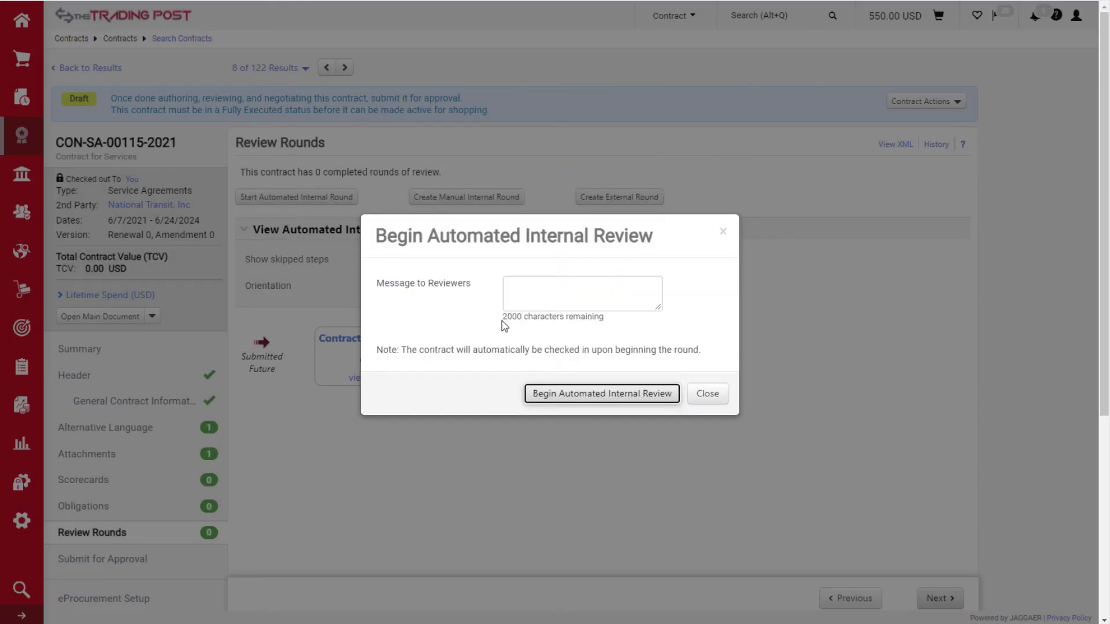
click(602, 301)
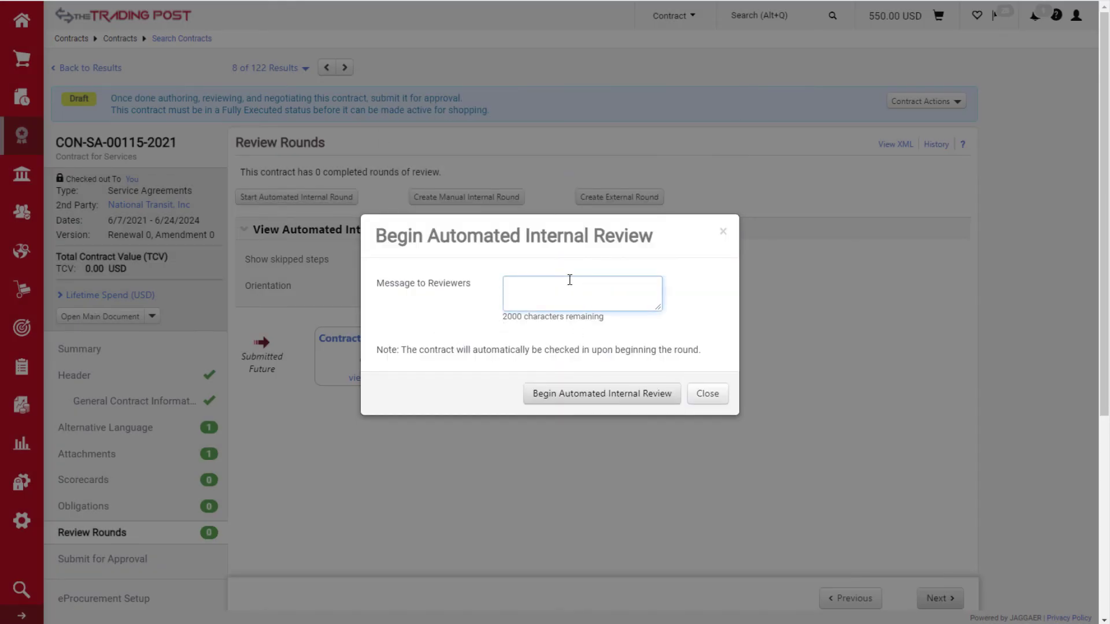
text(Please review.)
click(541, 401)
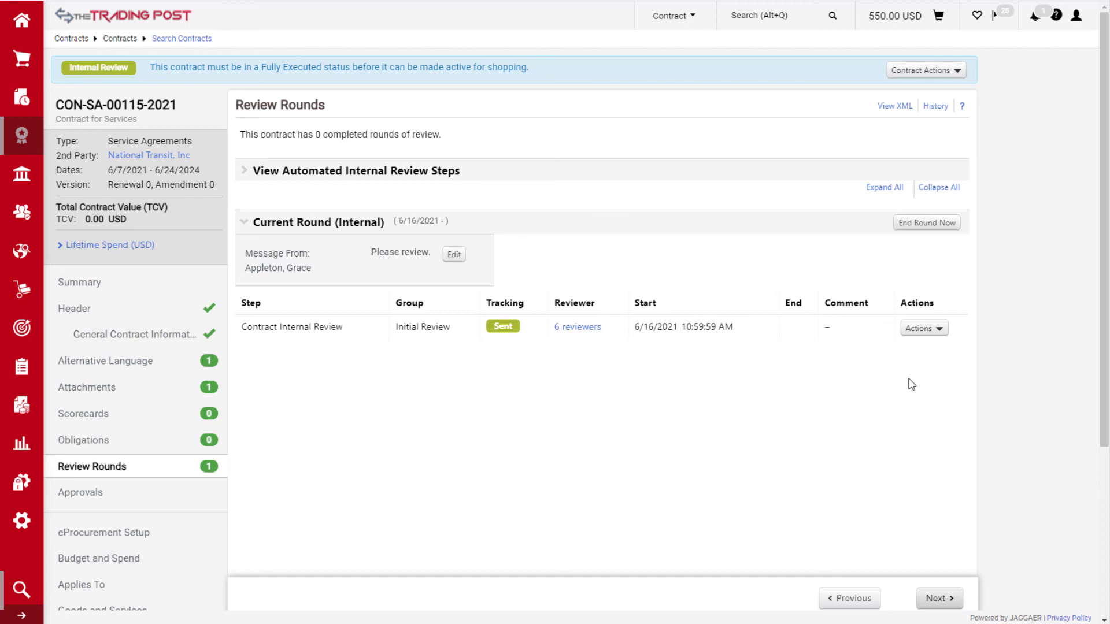
click(943, 334)
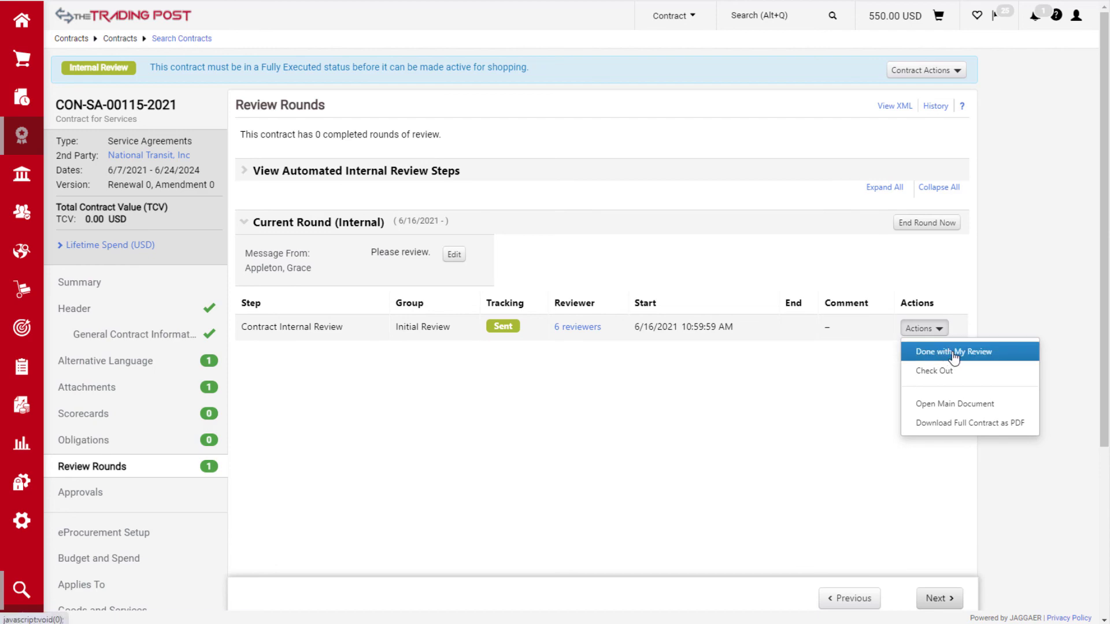
click(948, 352)
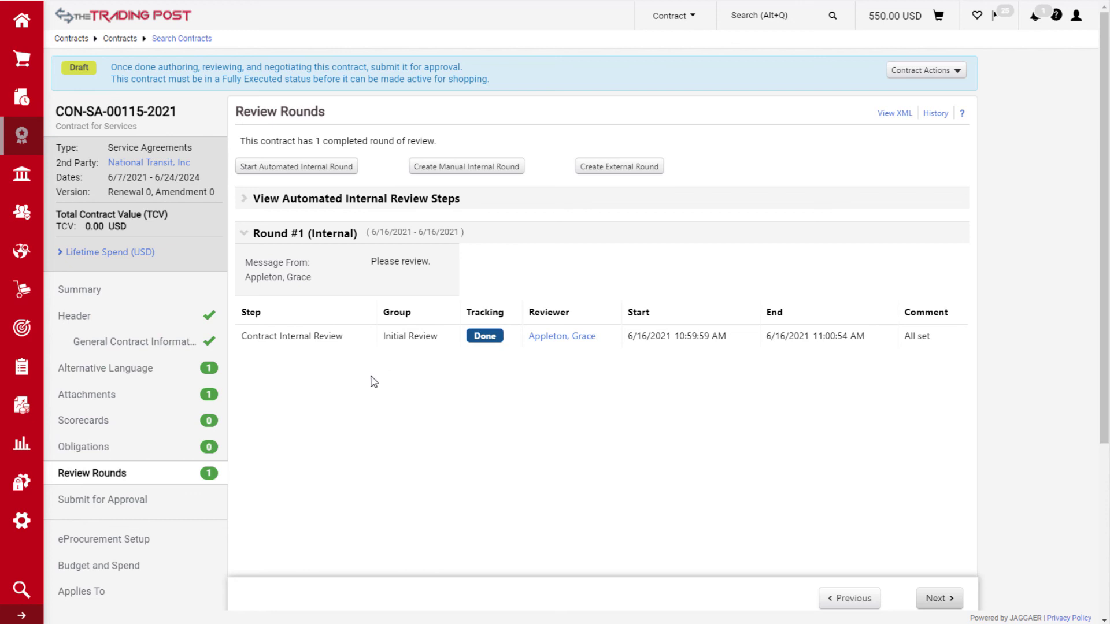
Create a manual internal review round and add three users from the first page of results as reviewers
click(492, 179)
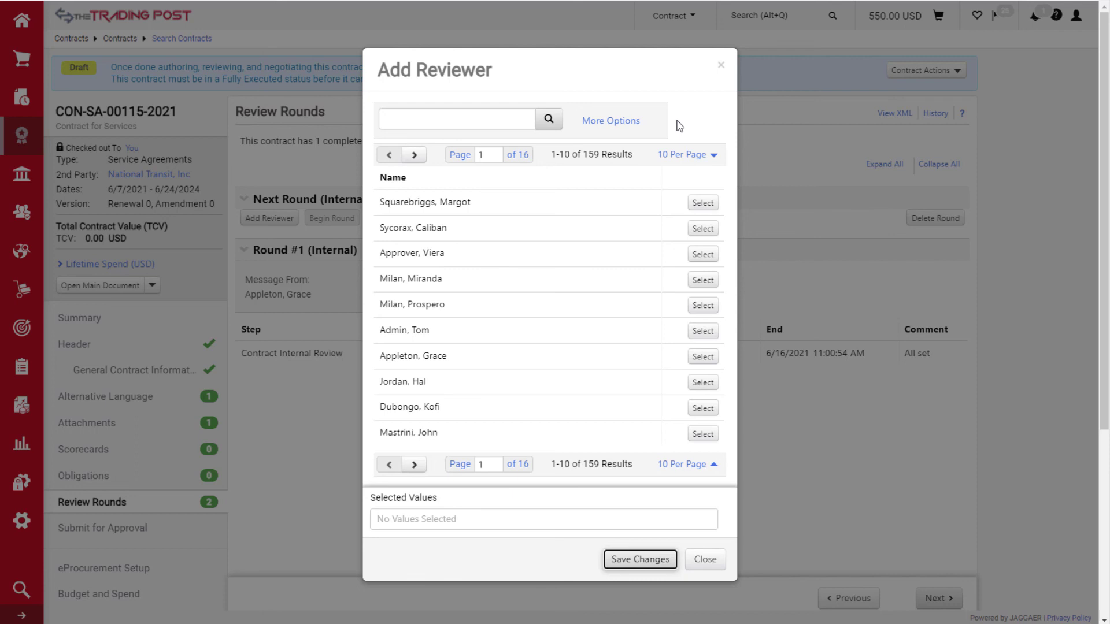
click(703, 330)
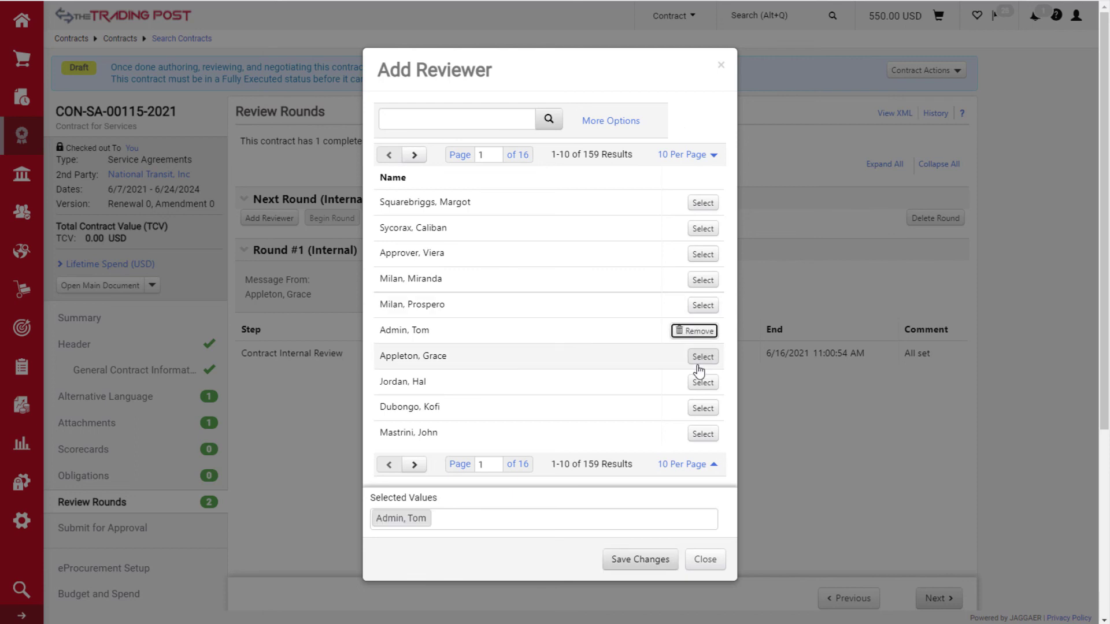
click(703, 356)
click(703, 382)
click(636, 565)
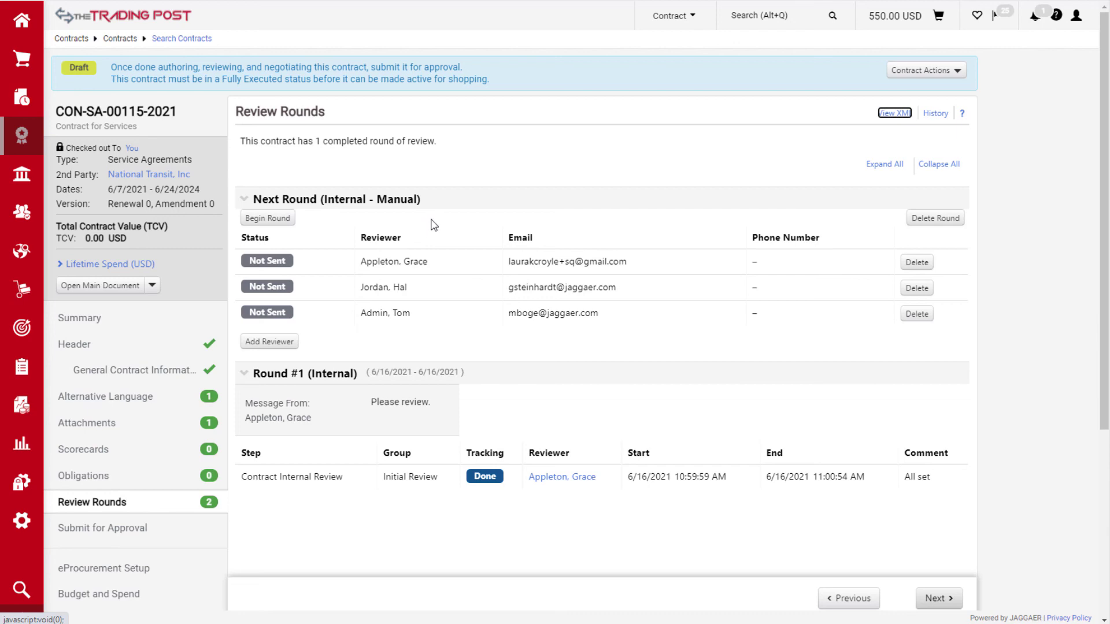
Delete the pending manual internal review round
click(936, 219)
click(669, 290)
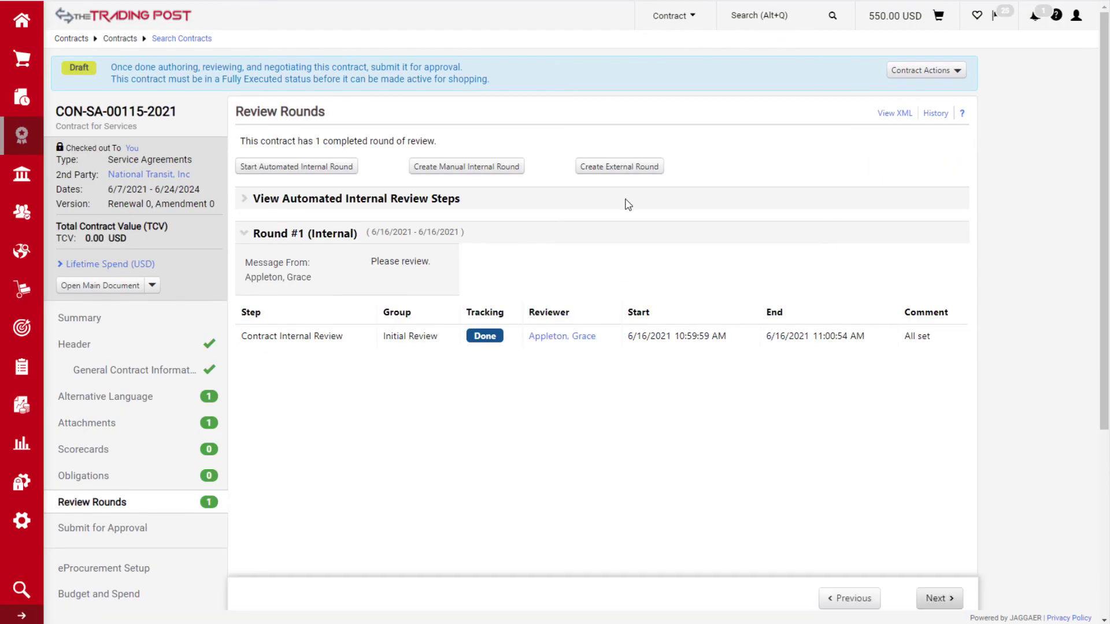
Create an external review round and add the primary second party contact as its reviewer
click(620, 167)
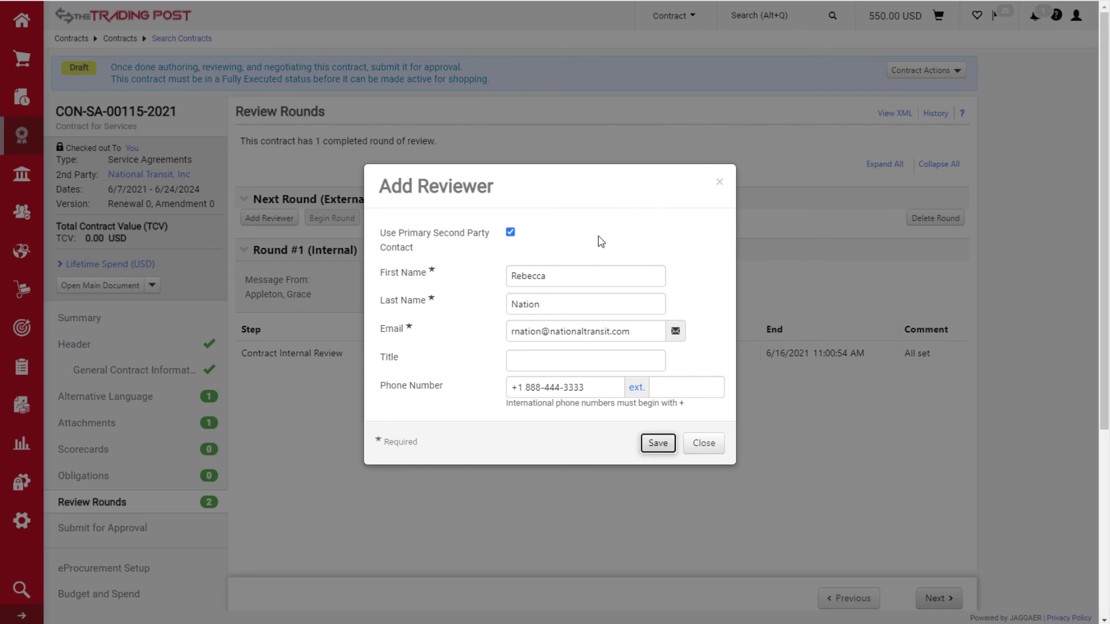
click(512, 233)
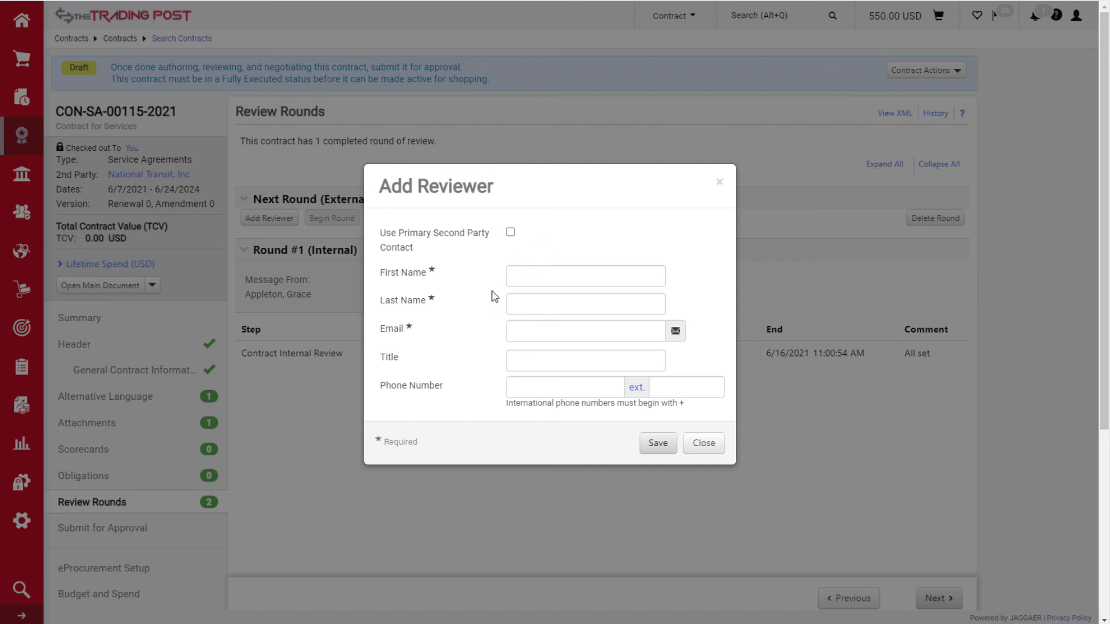
click(510, 231)
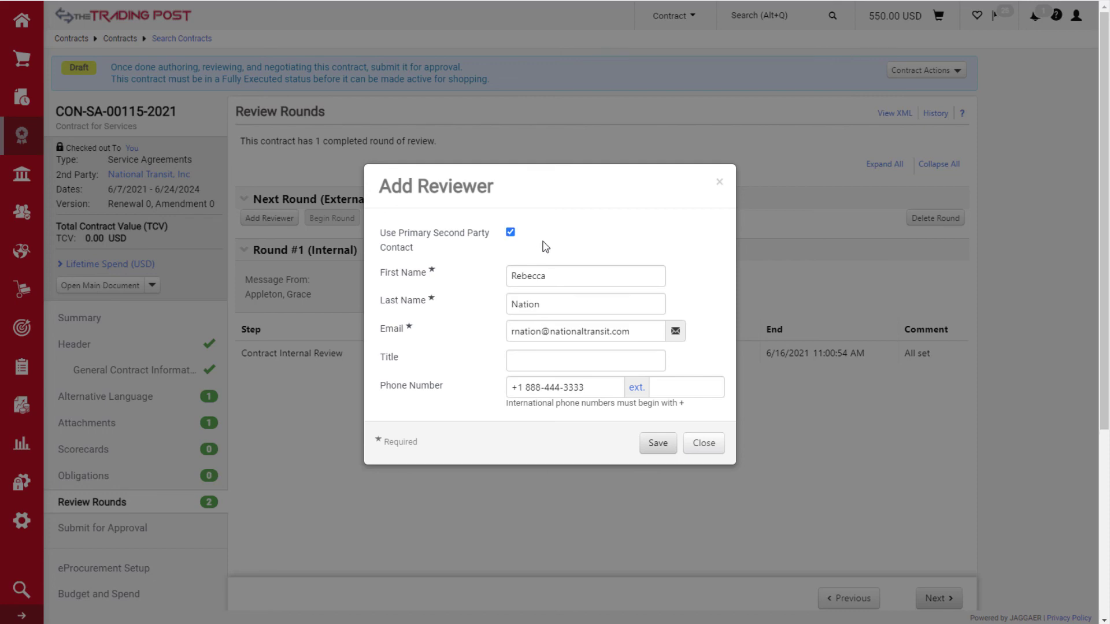
click(658, 444)
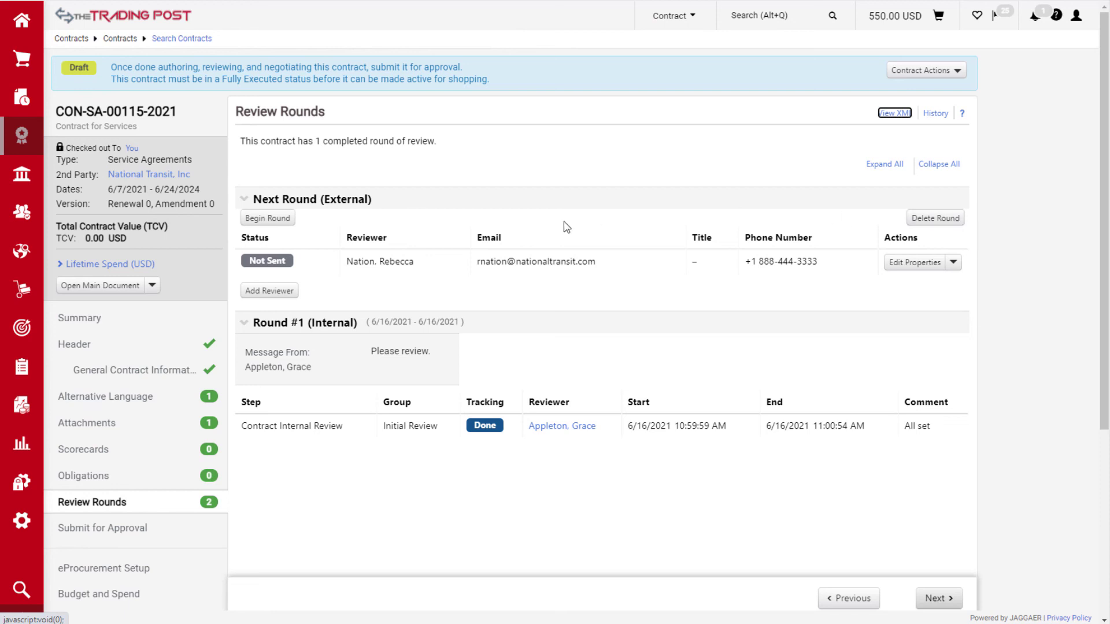
Open the email setup for beginning the external review round, keeping the contact as recipient and the Main Document attached
click(285, 218)
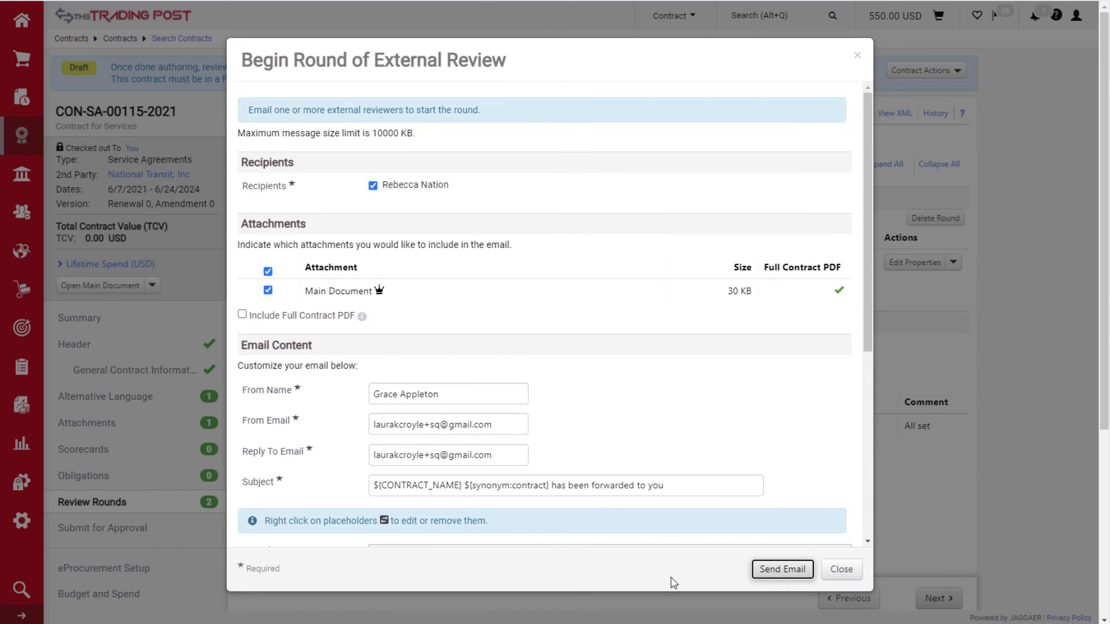
click(635, 382)
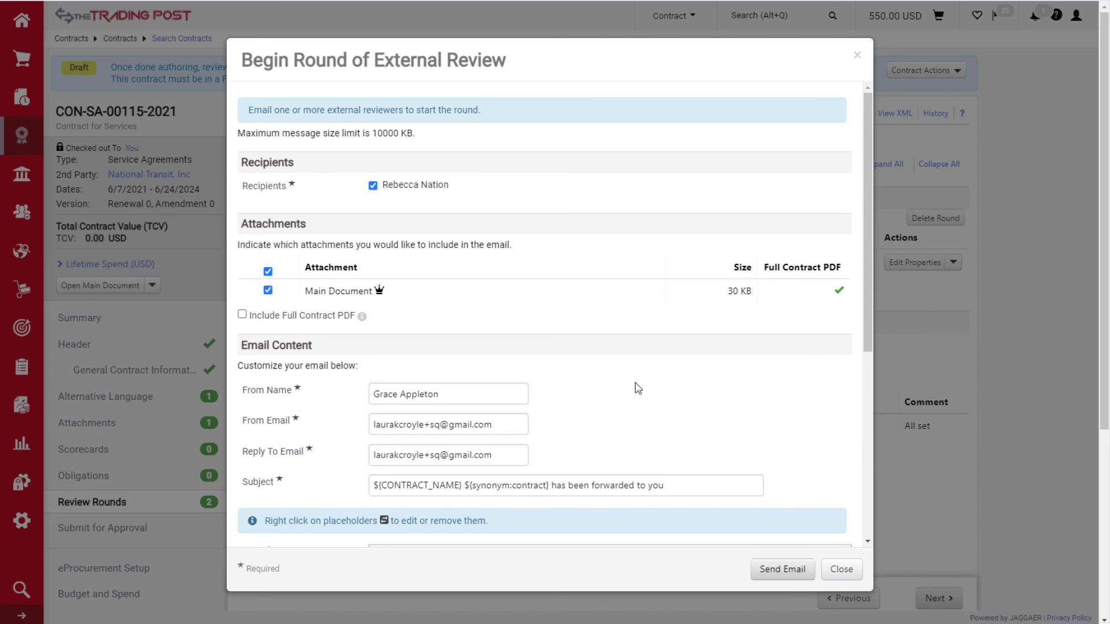